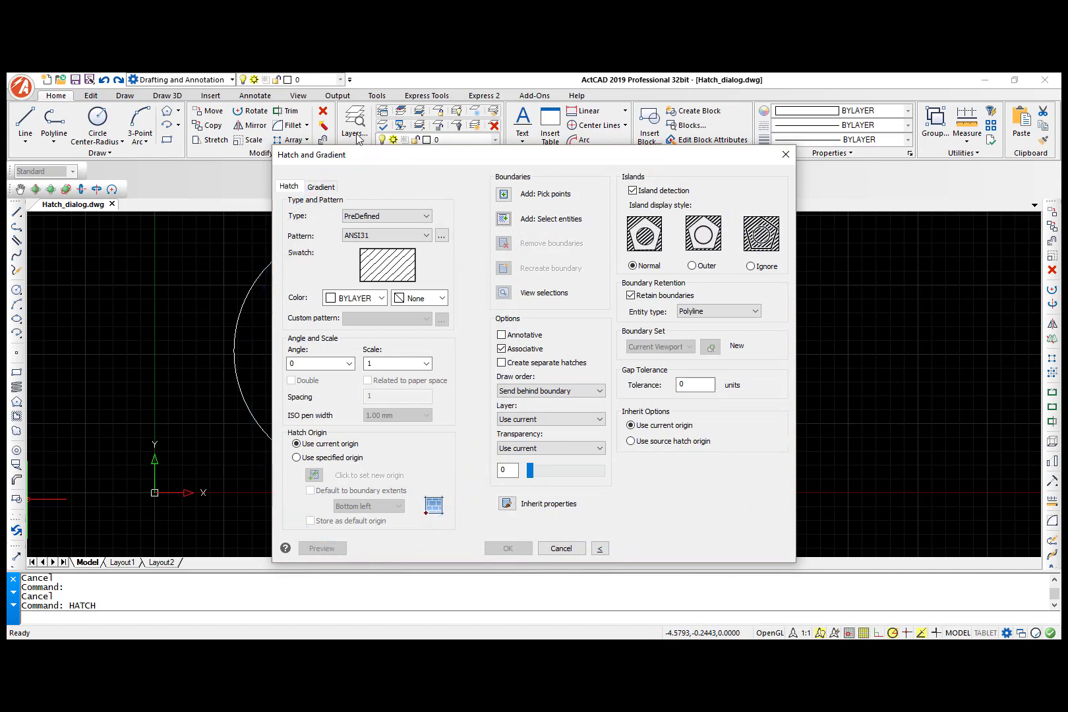
- Fill the circle with the second, banded blue-and-yellow gradient pattern at a 15° angle
click(329, 189)
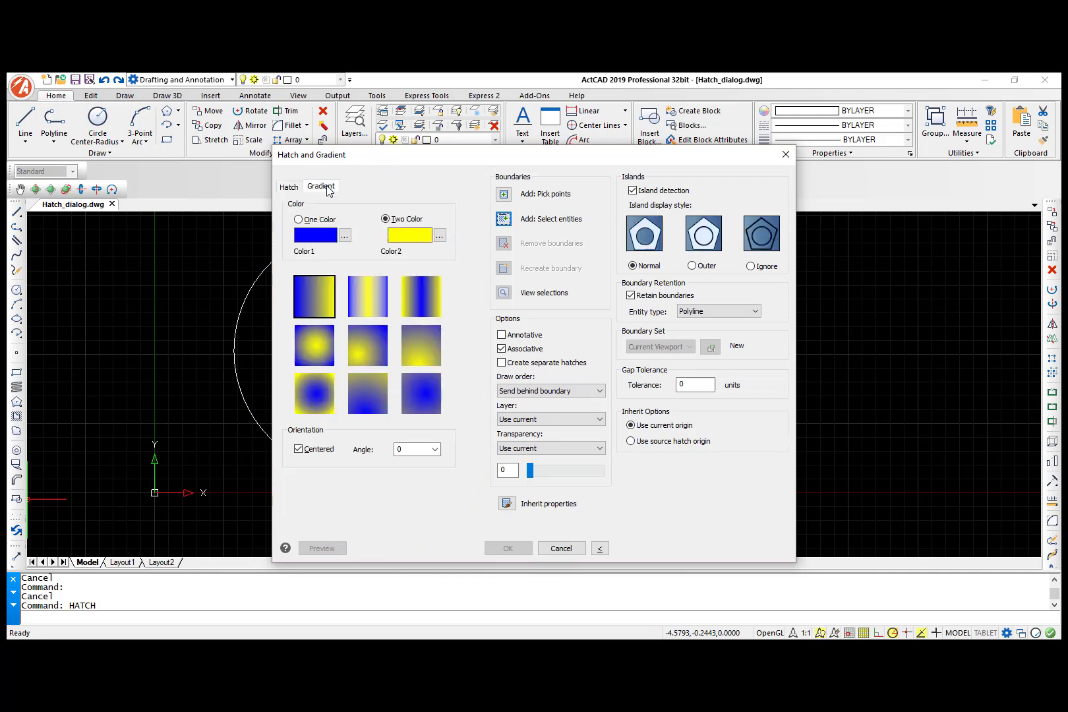
click(366, 307)
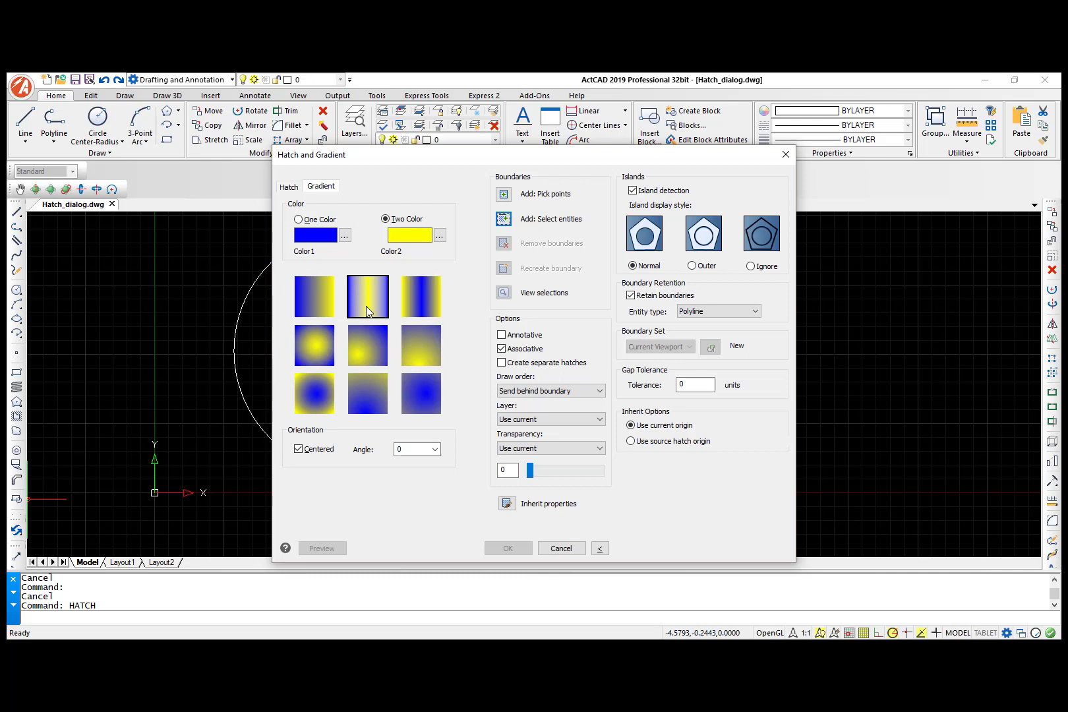
click(435, 449)
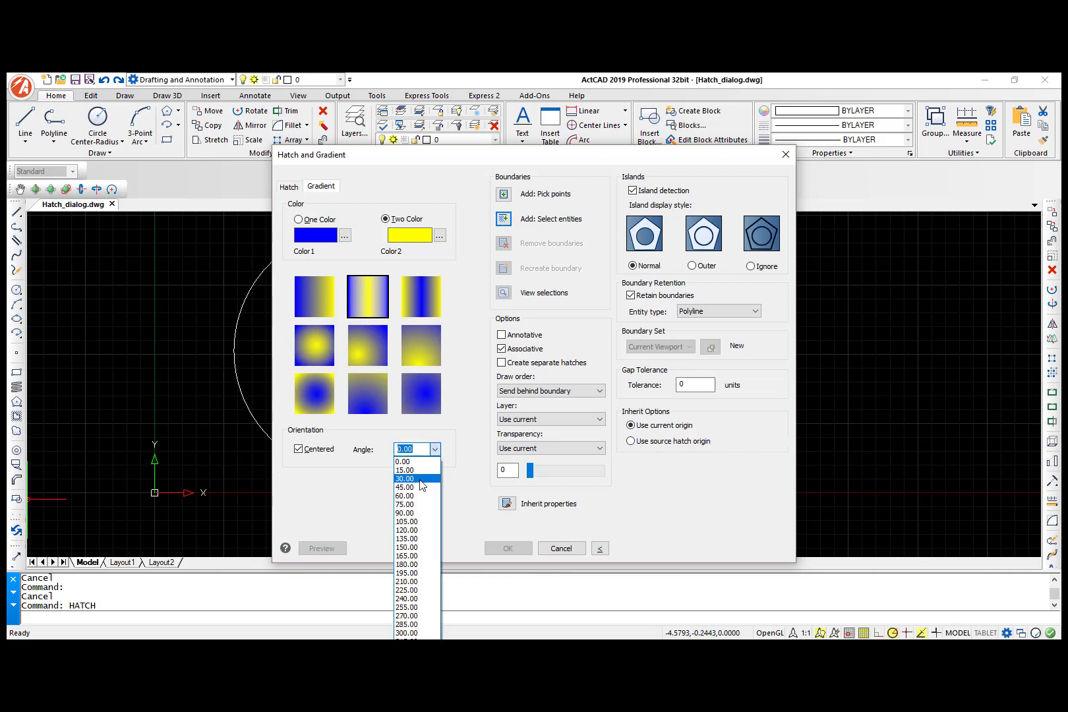
click(416, 471)
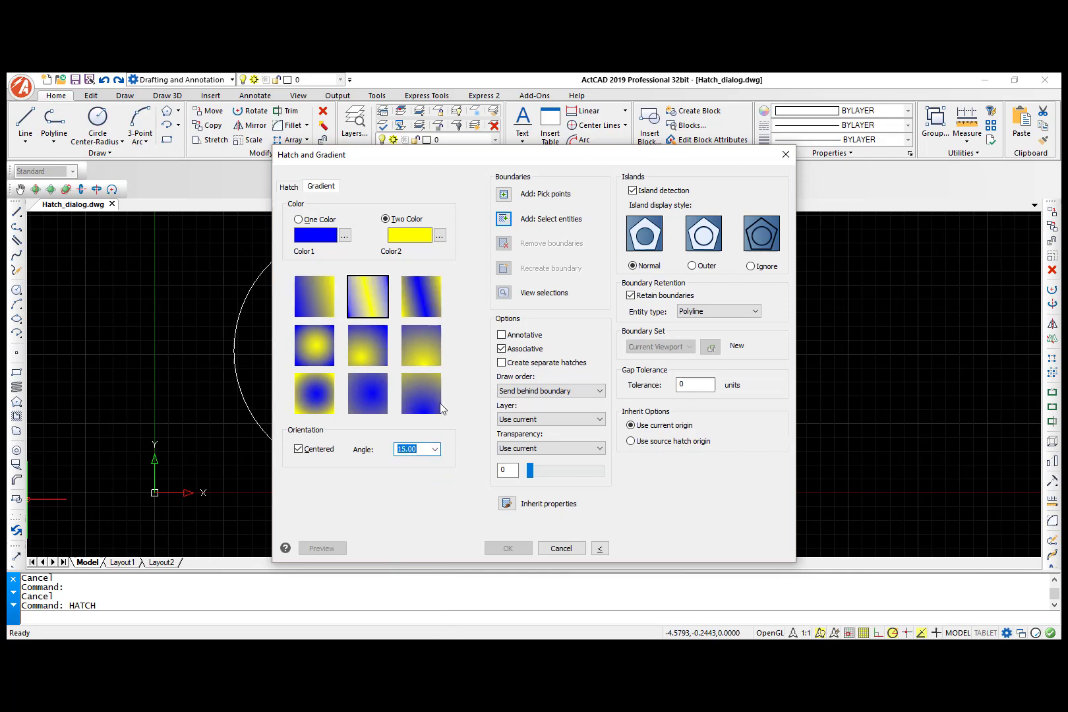
click(504, 219)
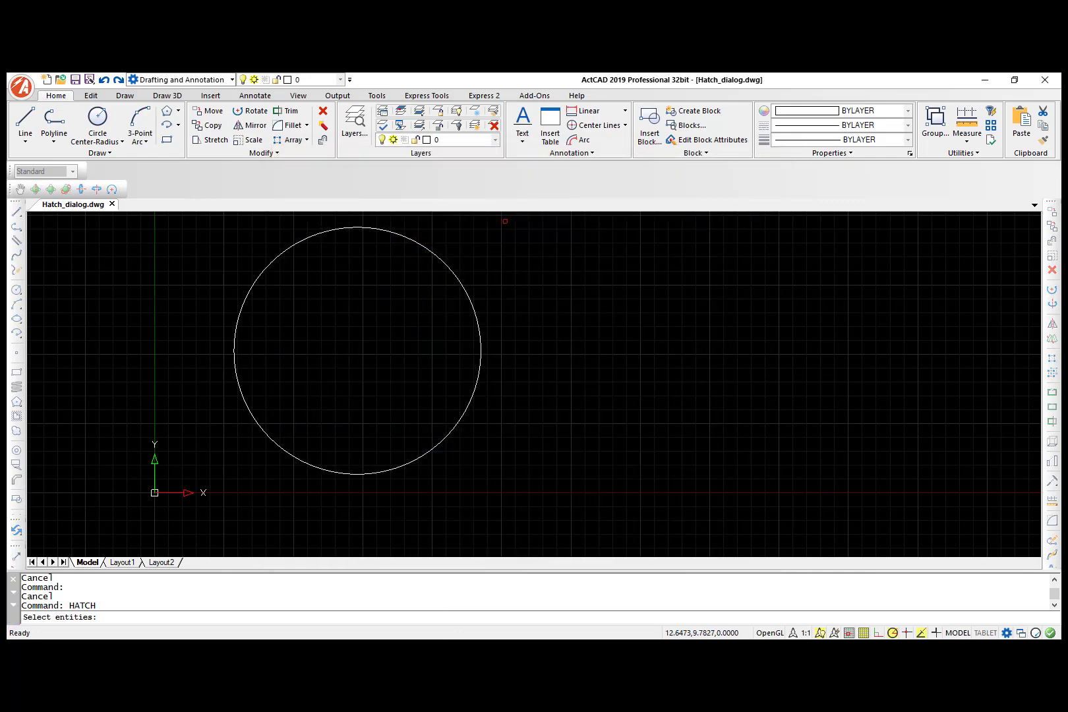
click(467, 296)
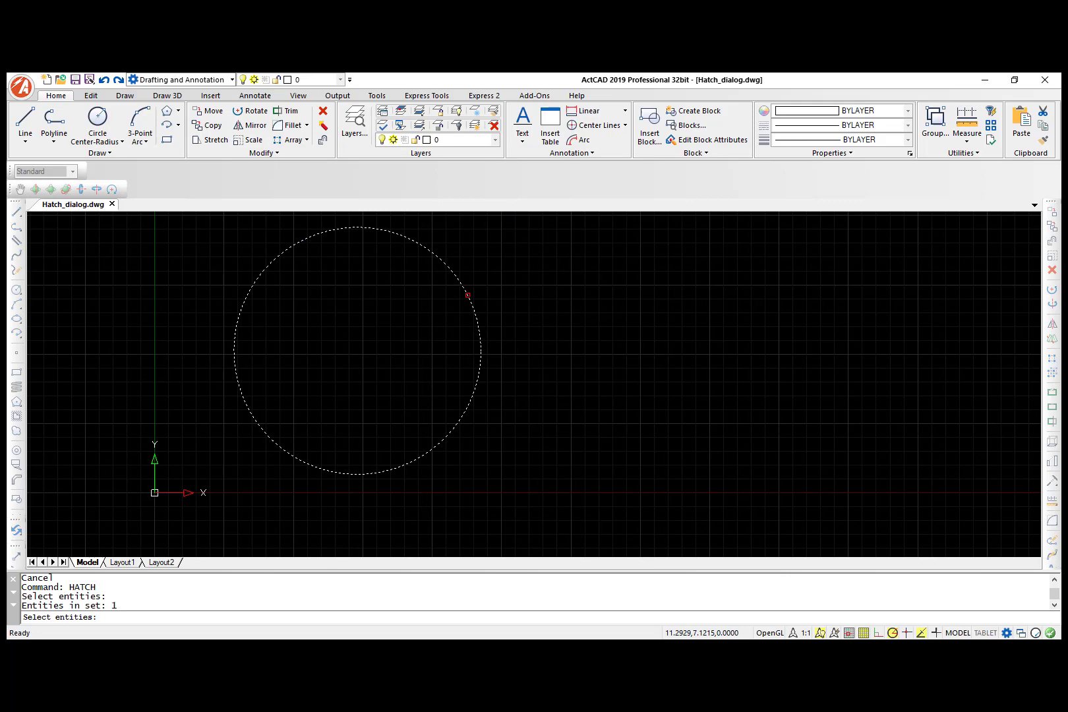
key(Return)
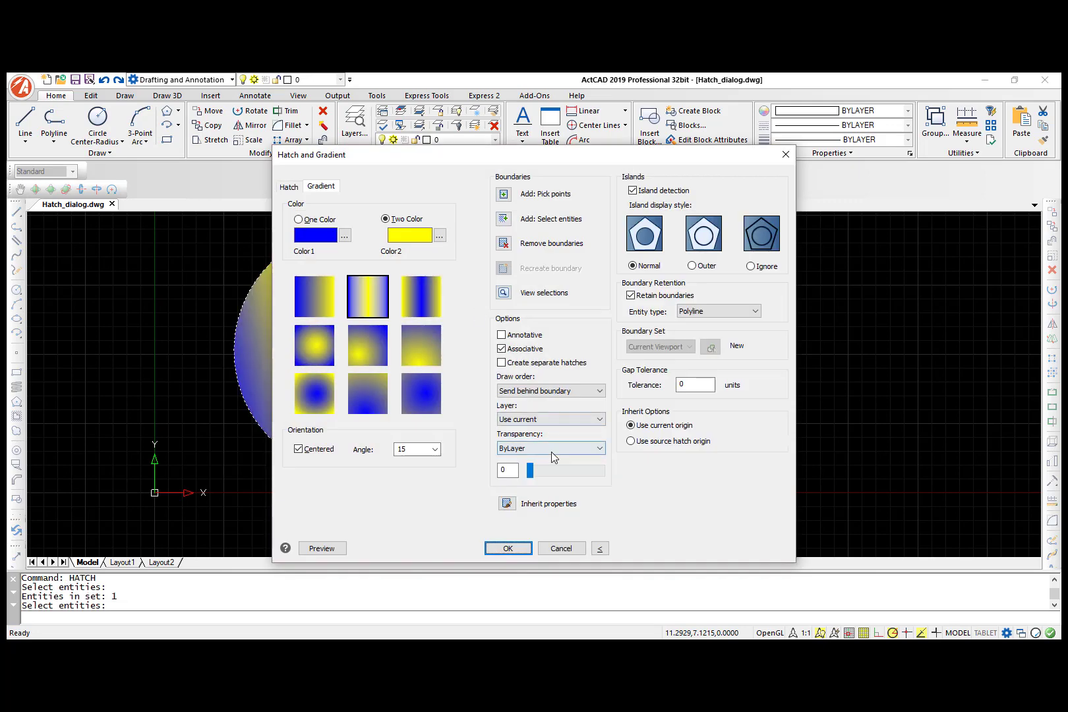
click(508, 548)
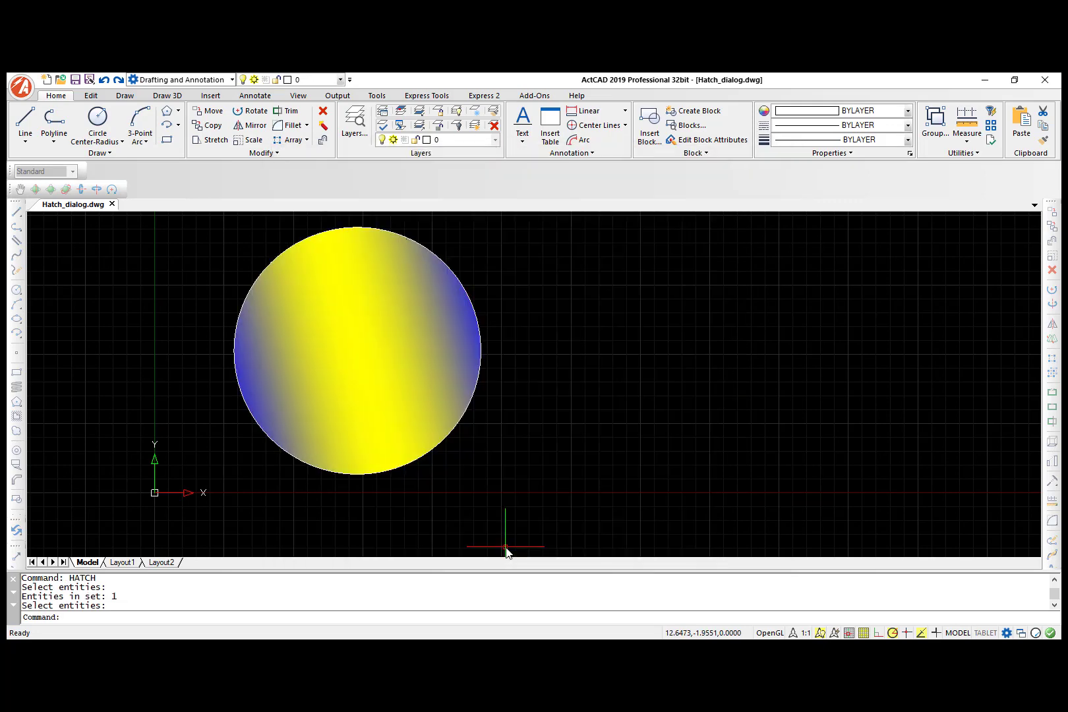
- Rerun HATCH and browse the pattern list and catalogue, keeping ANSI31
text(HATCH)
key(Return)
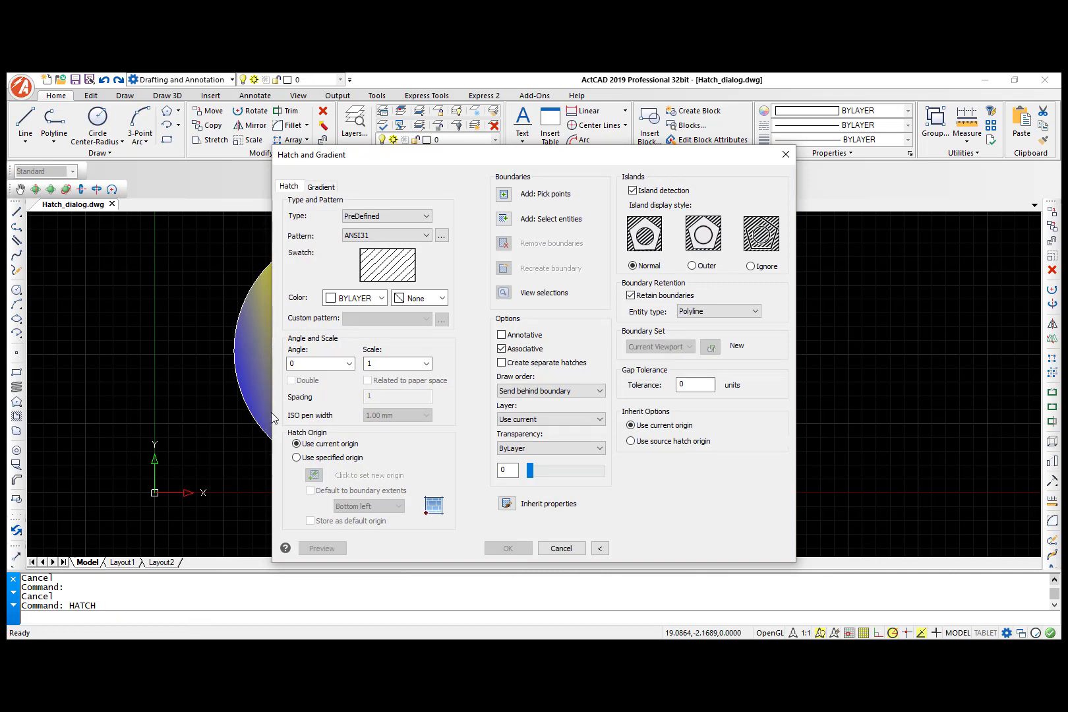
click(427, 236)
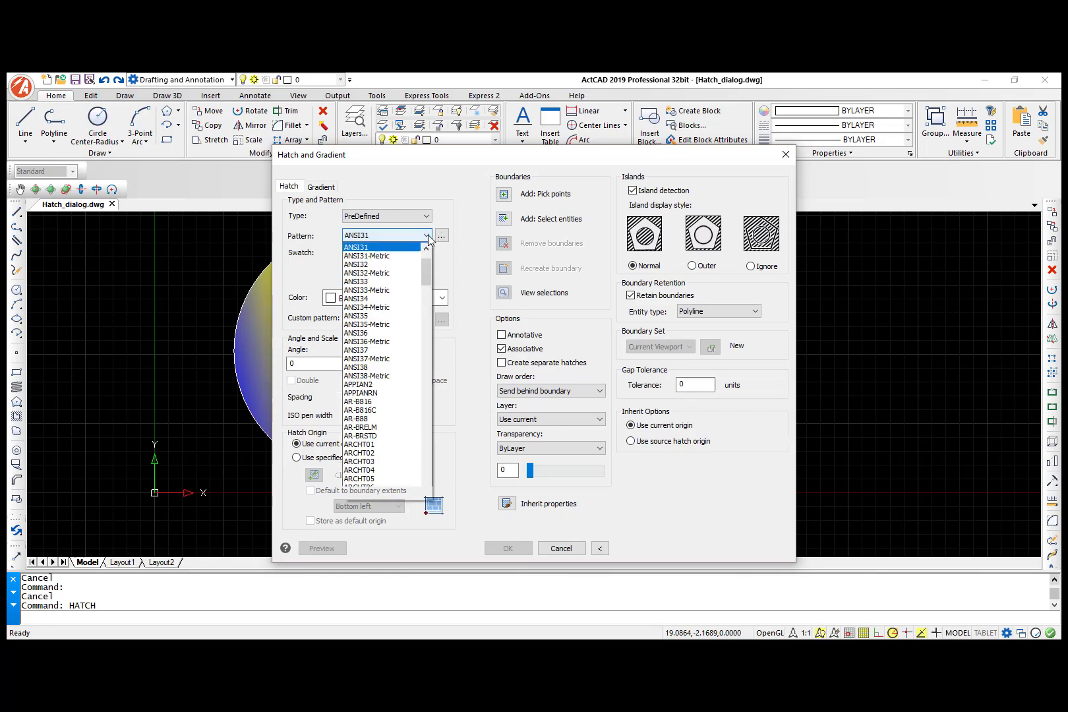
click(427, 237)
click(442, 237)
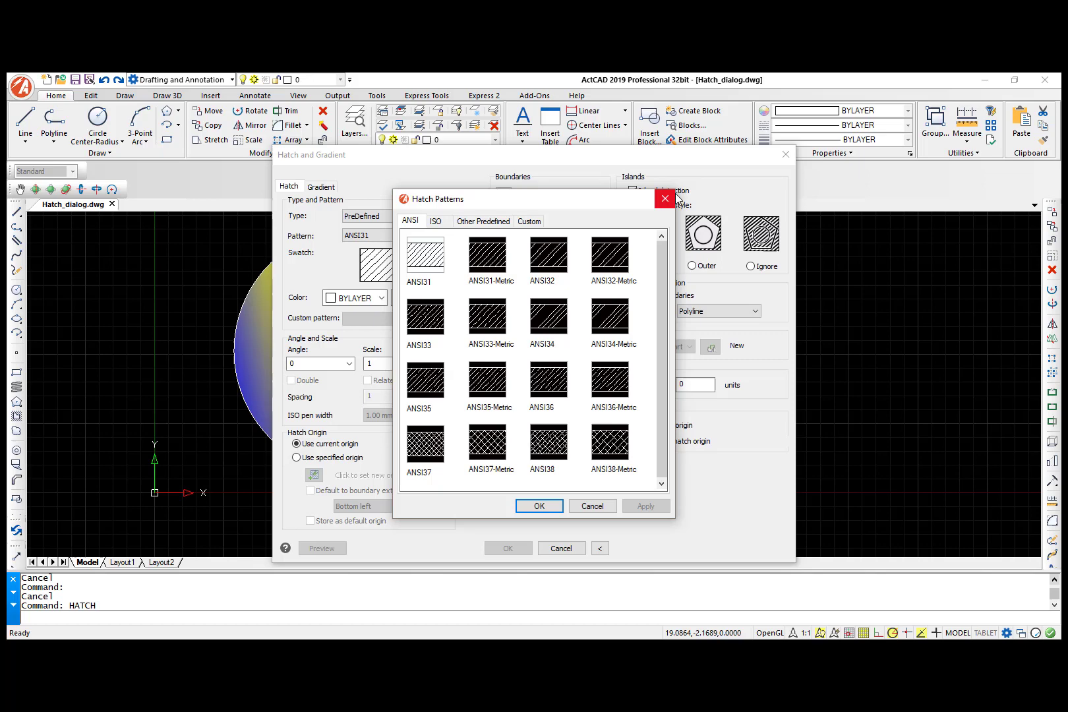
click(665, 198)
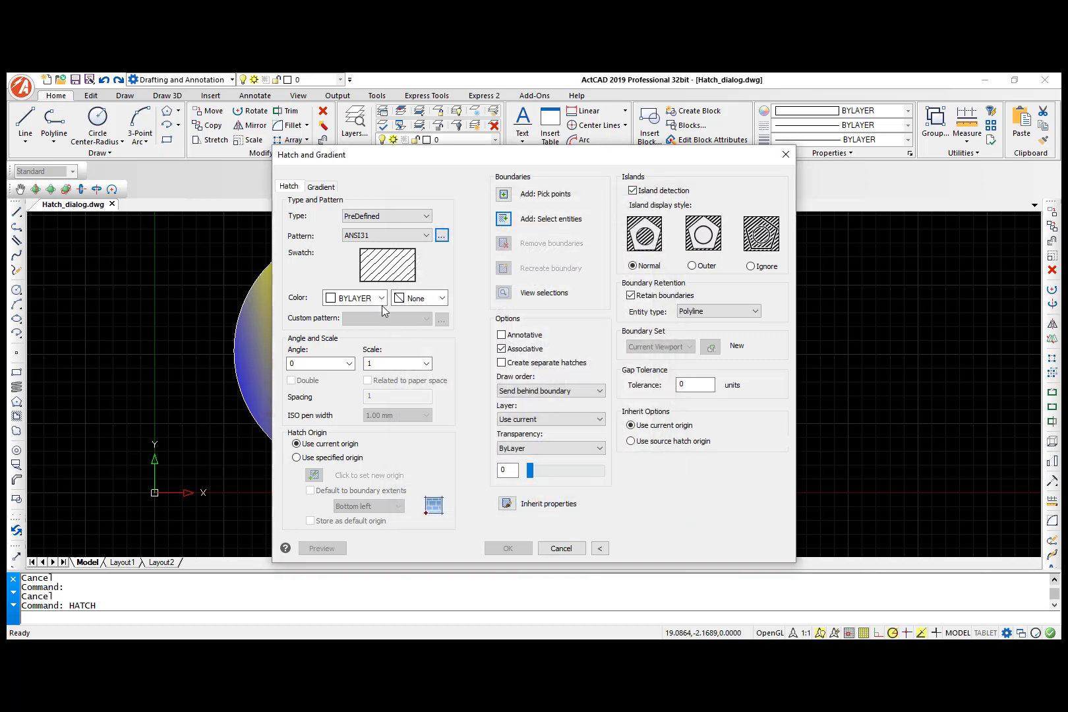
click(442, 235)
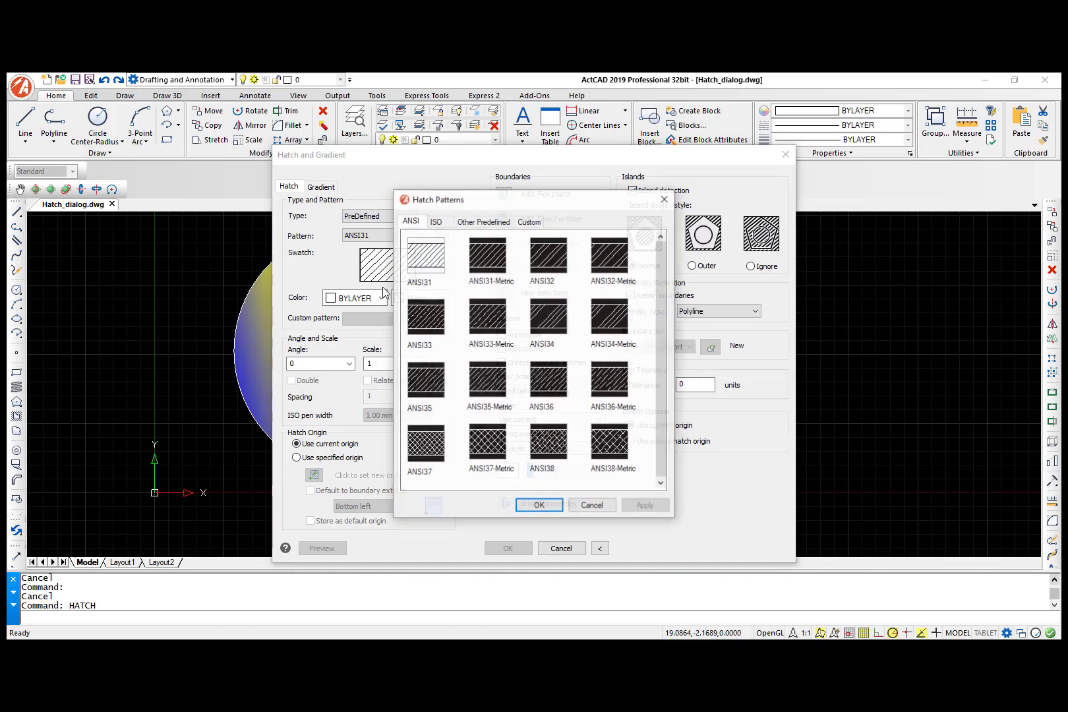
click(665, 199)
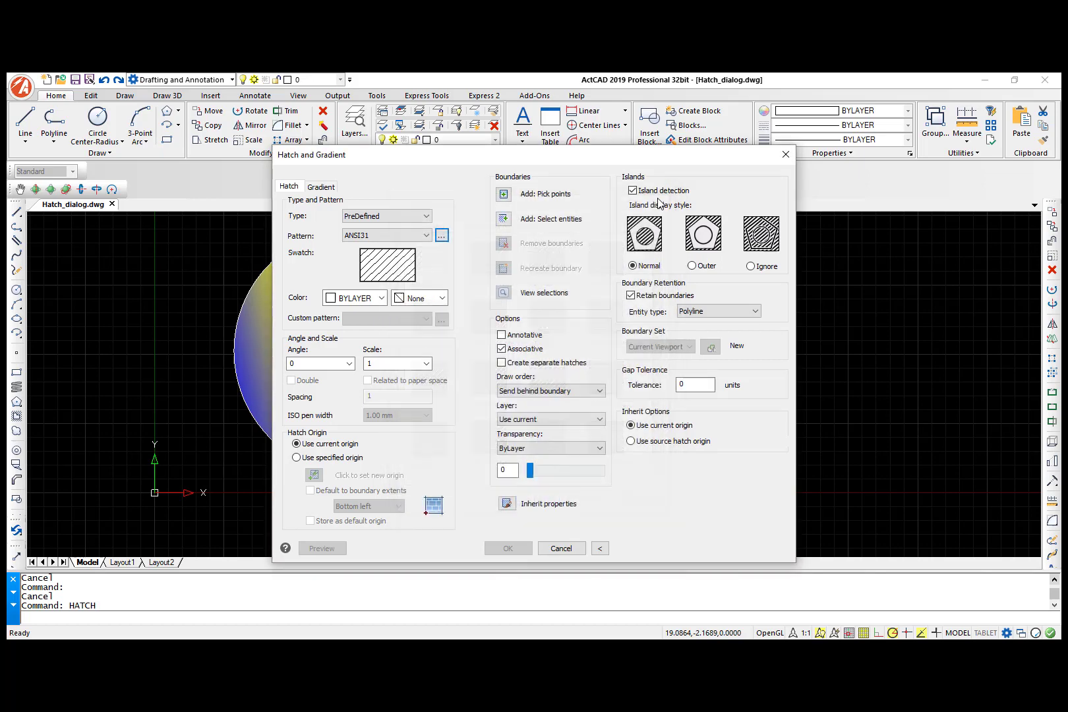
- Review the hatch line colour and background colour options
click(380, 301)
click(381, 300)
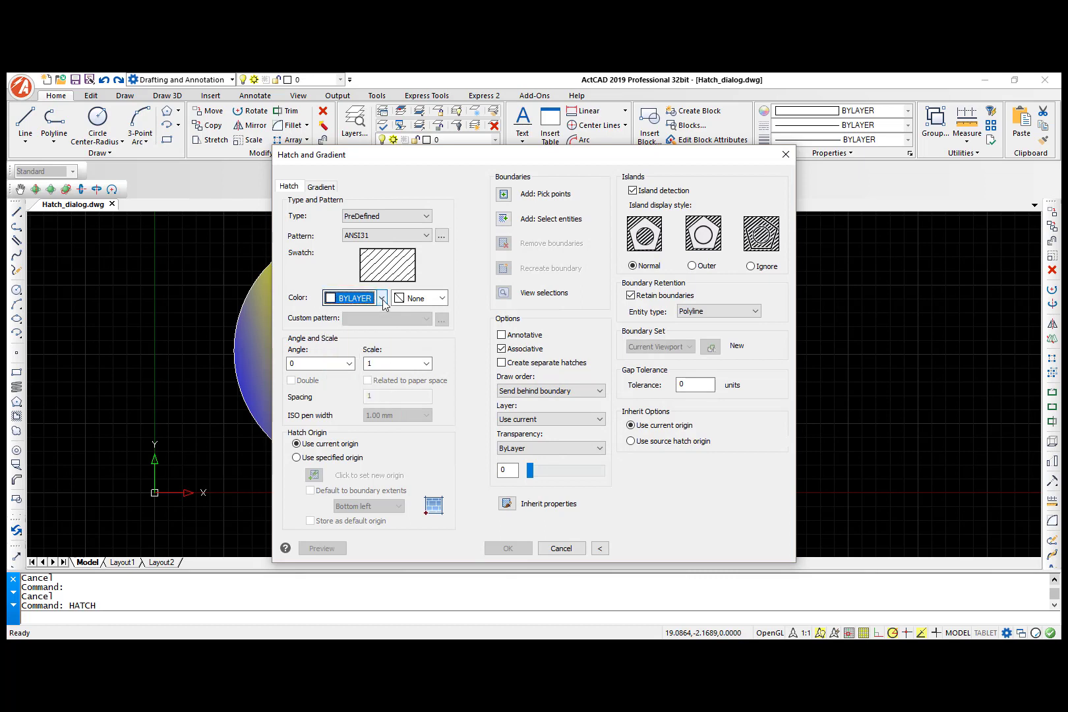
click(441, 301)
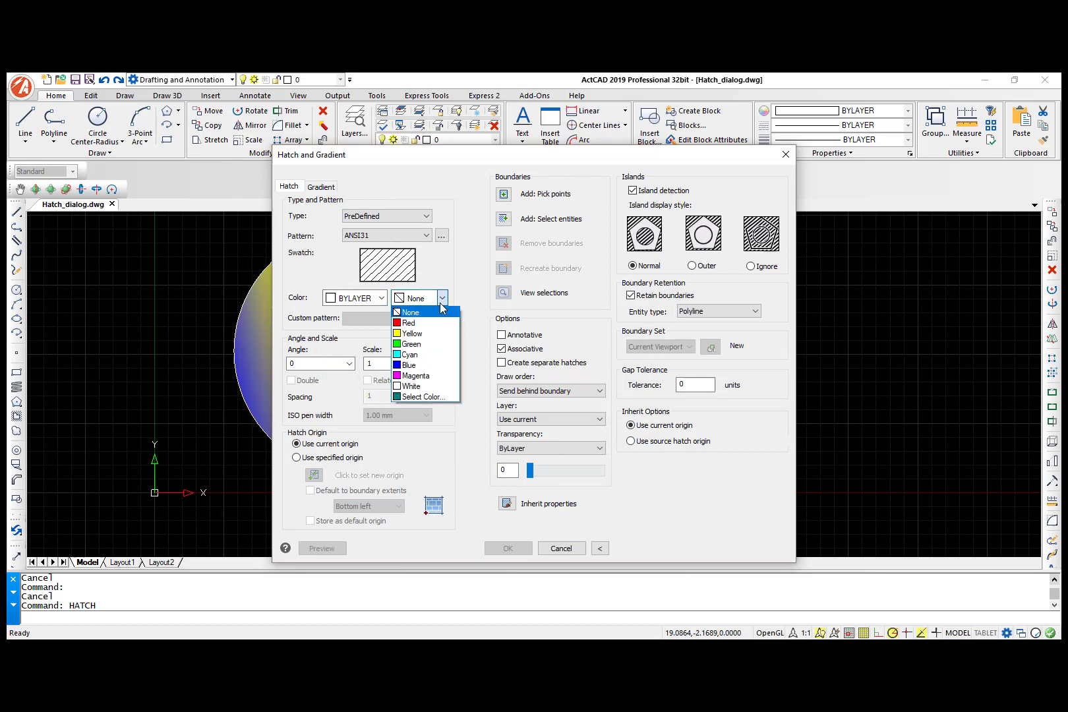
- Keep the background as None and set hatch transparency to a custom value near 37
click(440, 305)
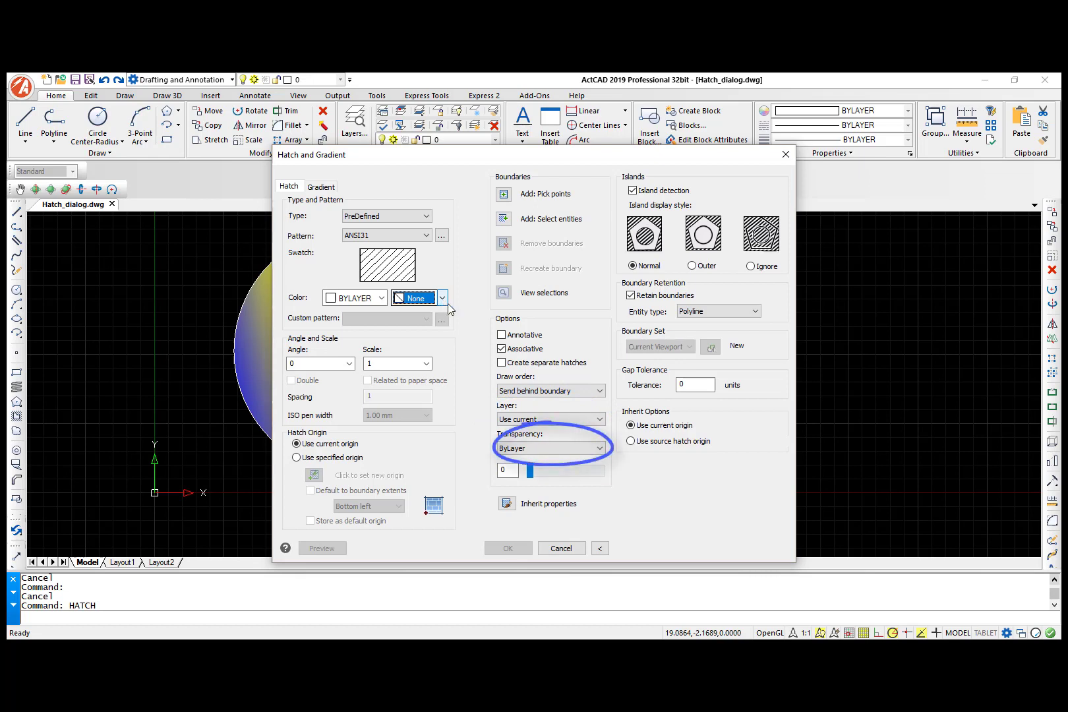
click(599, 449)
click(520, 486)
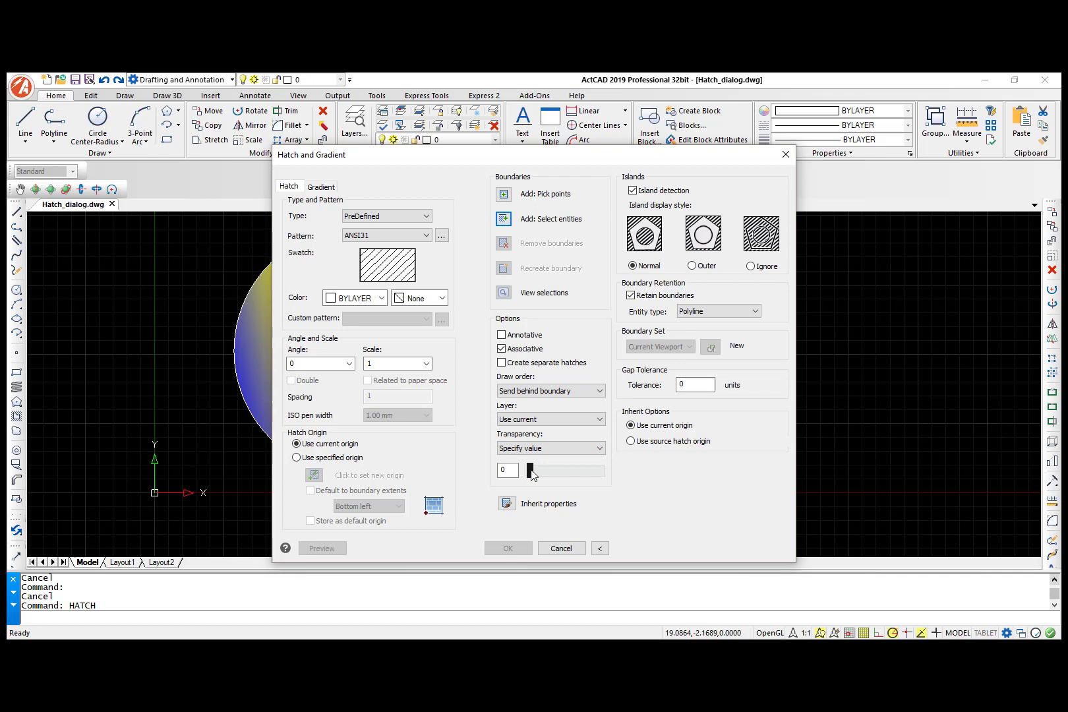
mouse_move(531, 472)
mouse_down()
mouse_move(562, 480)
mouse_move(553, 472)
mouse_up()
click(508, 469)
key(BackSpace)
- Enter 5 so the hatch transparency value becomes 35
text(5)
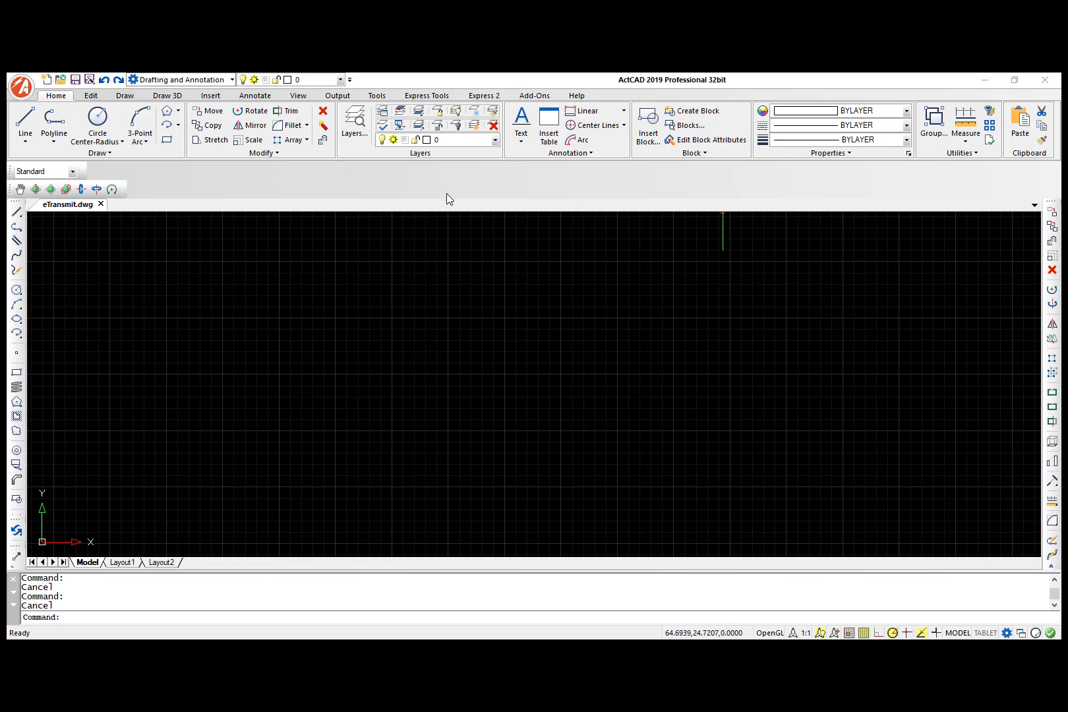
- Start creating a transmittal package for the drawing from the application menu
click(14, 89)
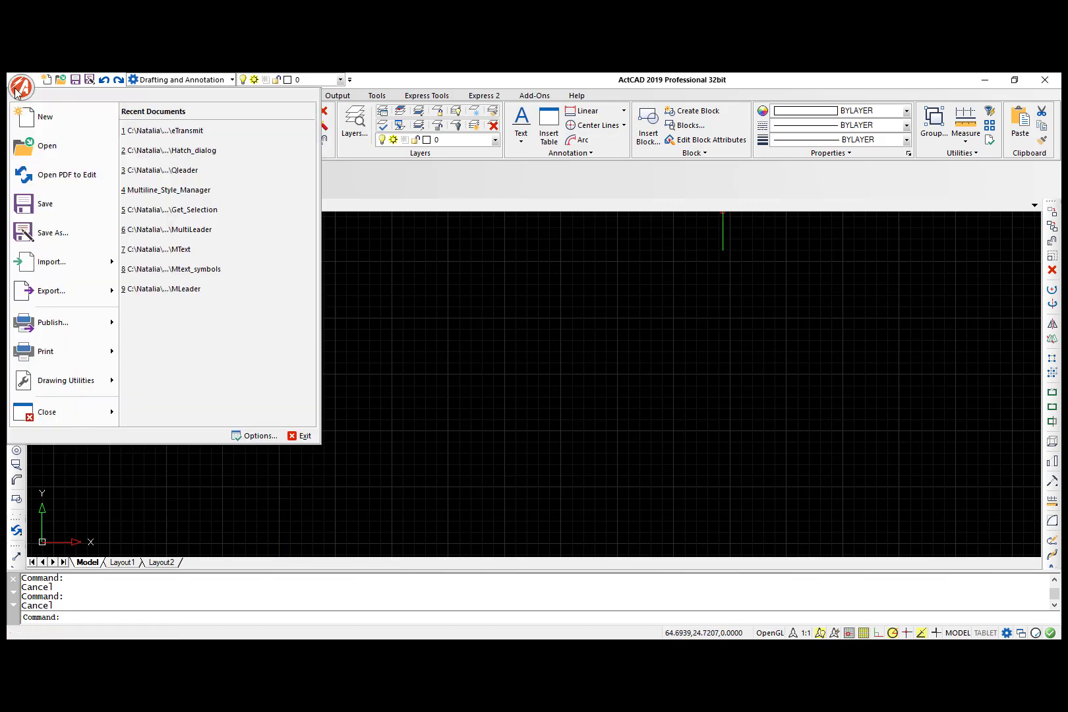
mouse_move(89, 332)
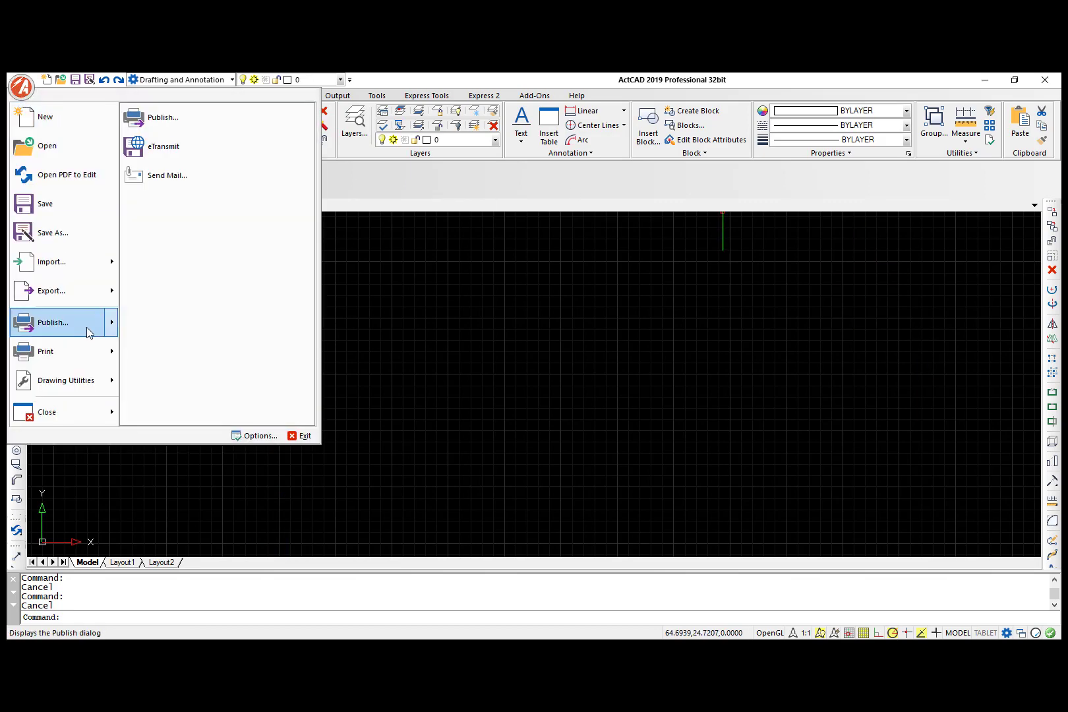
click(178, 151)
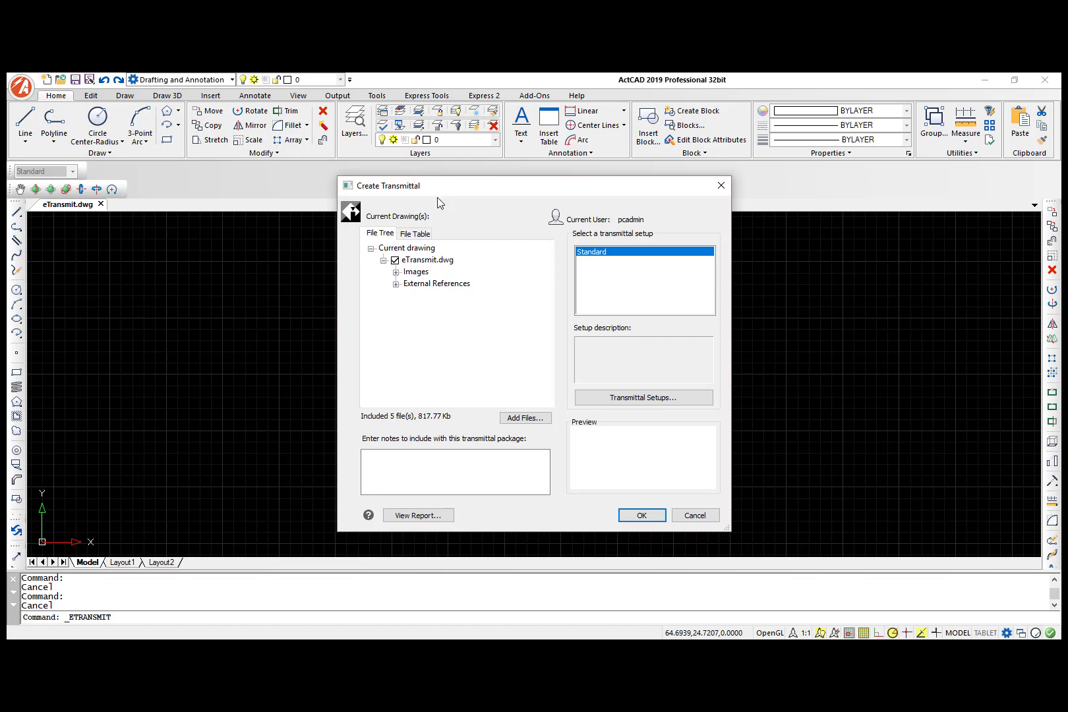
- Show the files as a table, exclude Get_Selection.dwg, preview the fourth file, and open Transmittal Setups
click(417, 237)
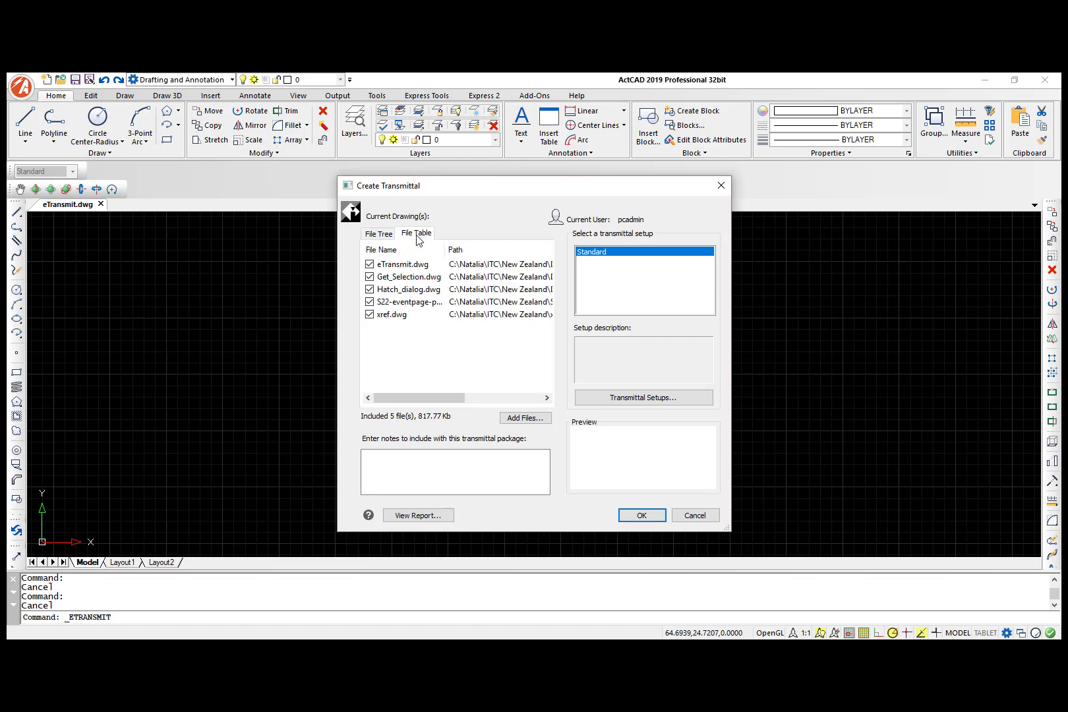
click(371, 277)
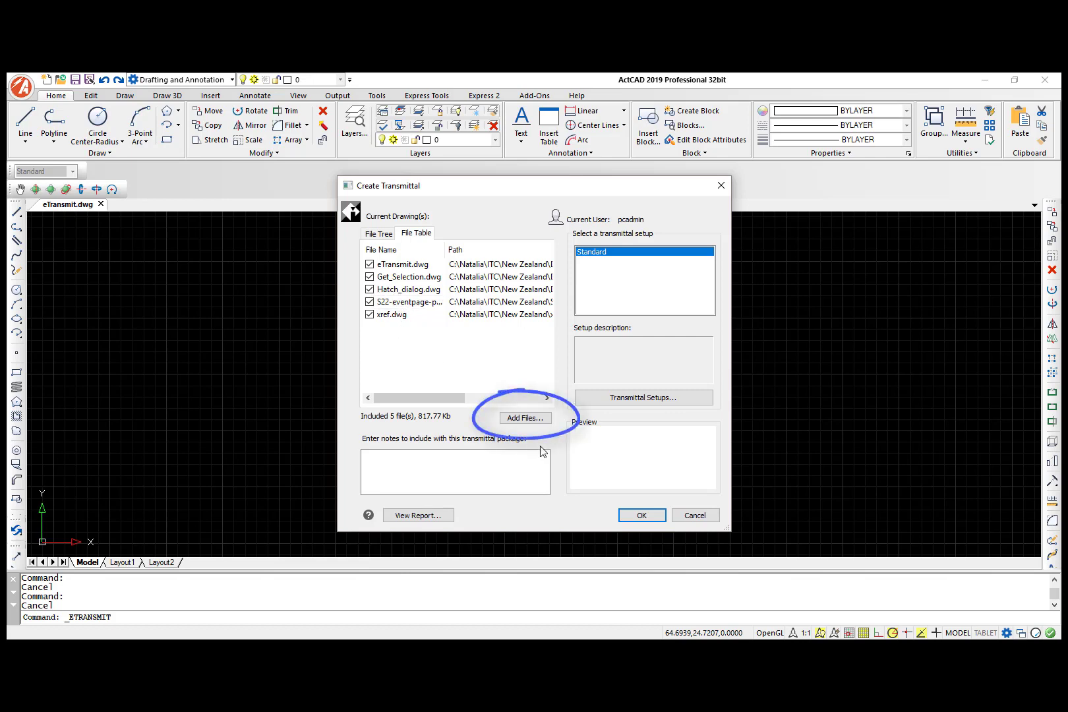
click(409, 302)
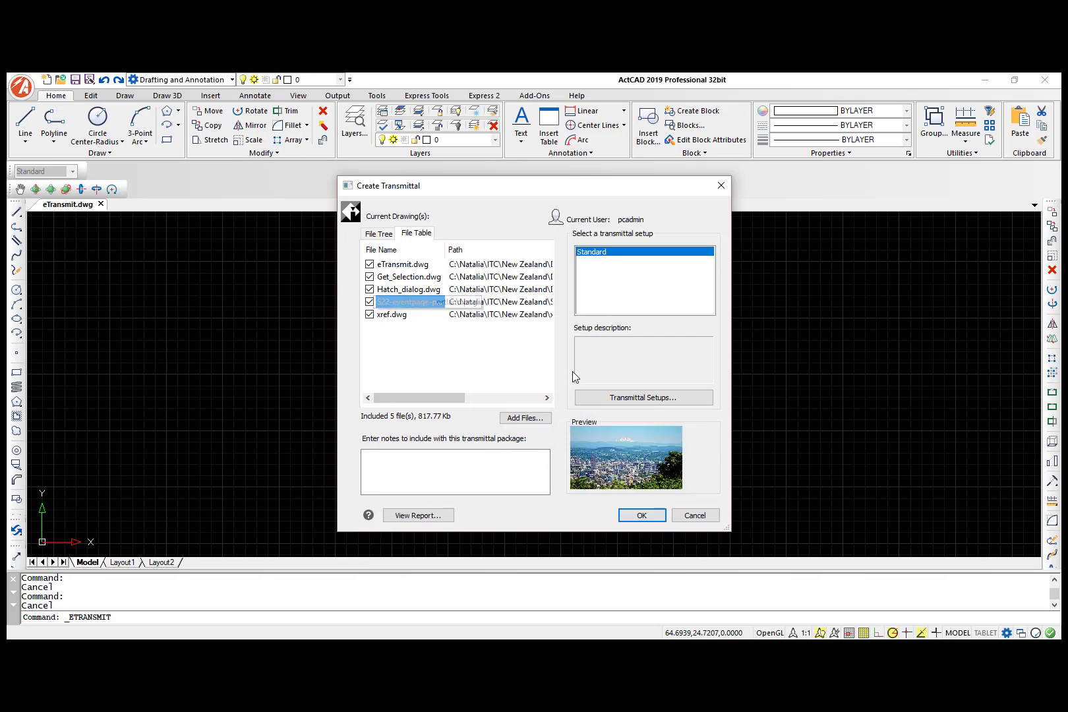
click(604, 397)
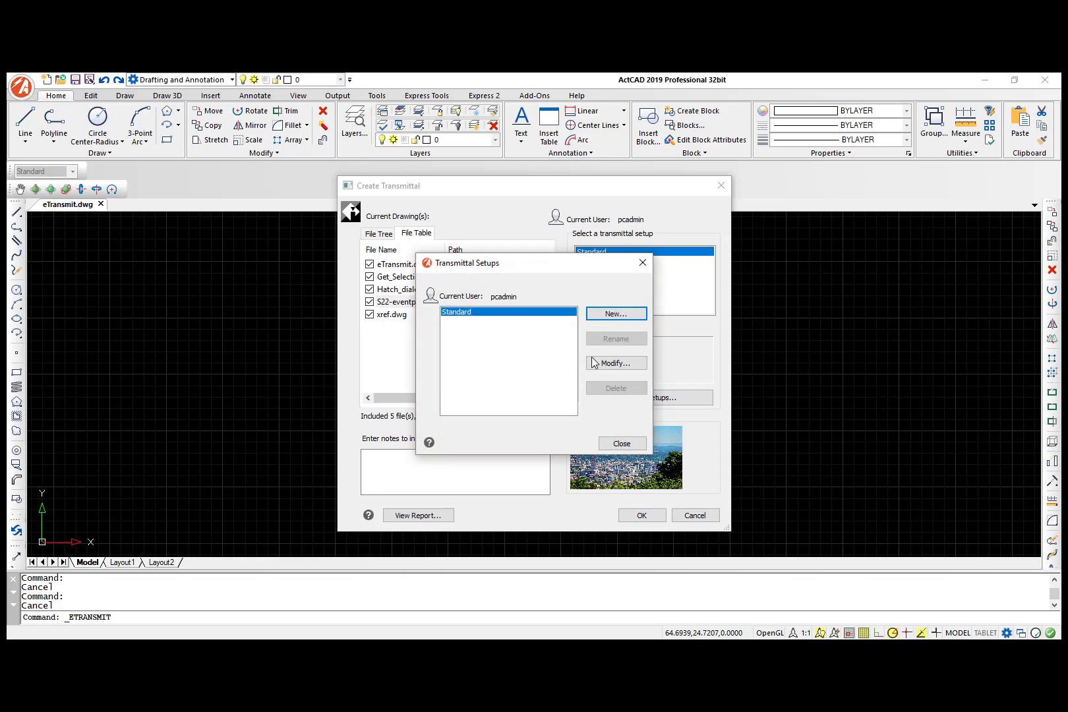
- Review the Standard setup's ZIP package type and drawing file format options
click(598, 363)
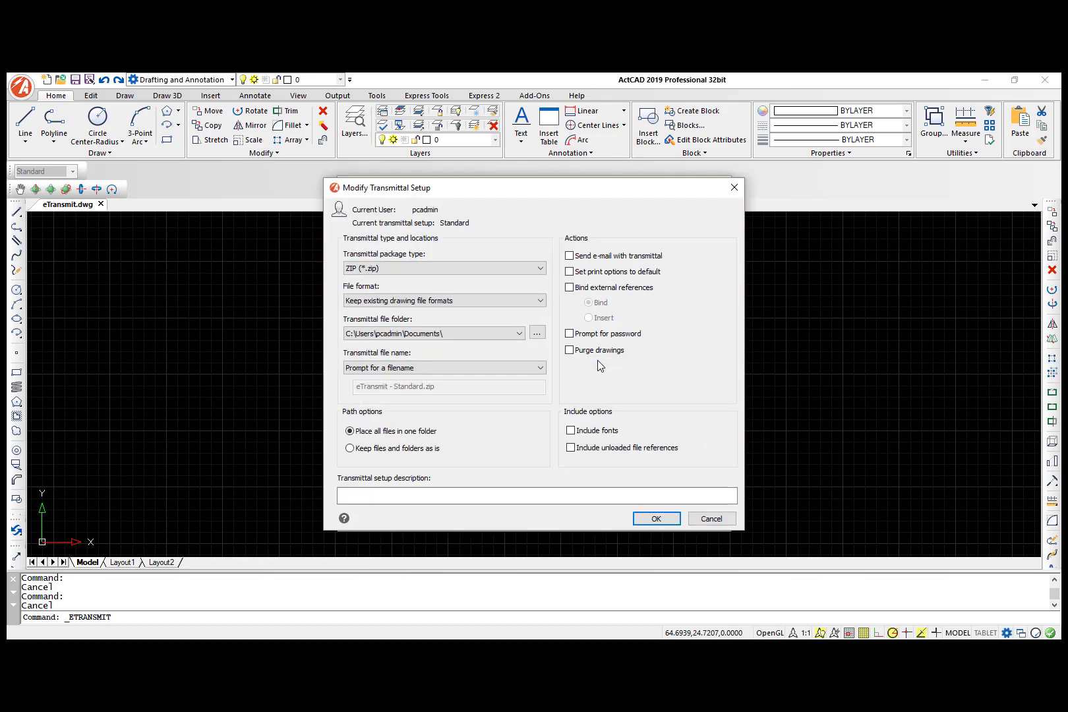
click(541, 269)
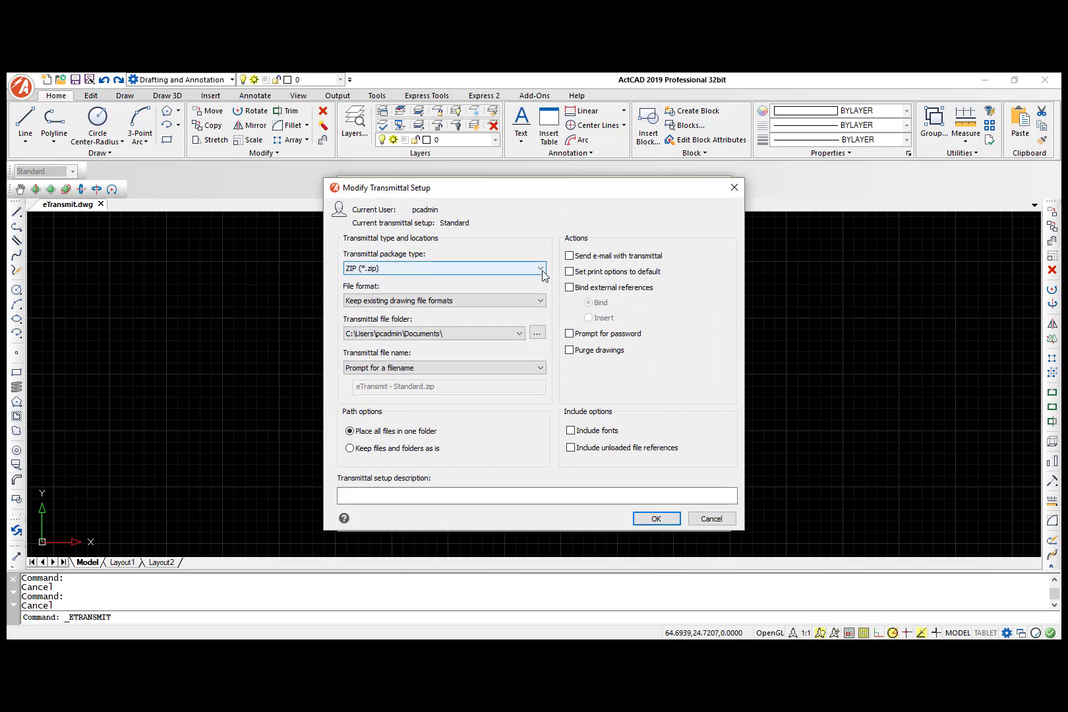
click(542, 271)
click(541, 301)
click(541, 301)
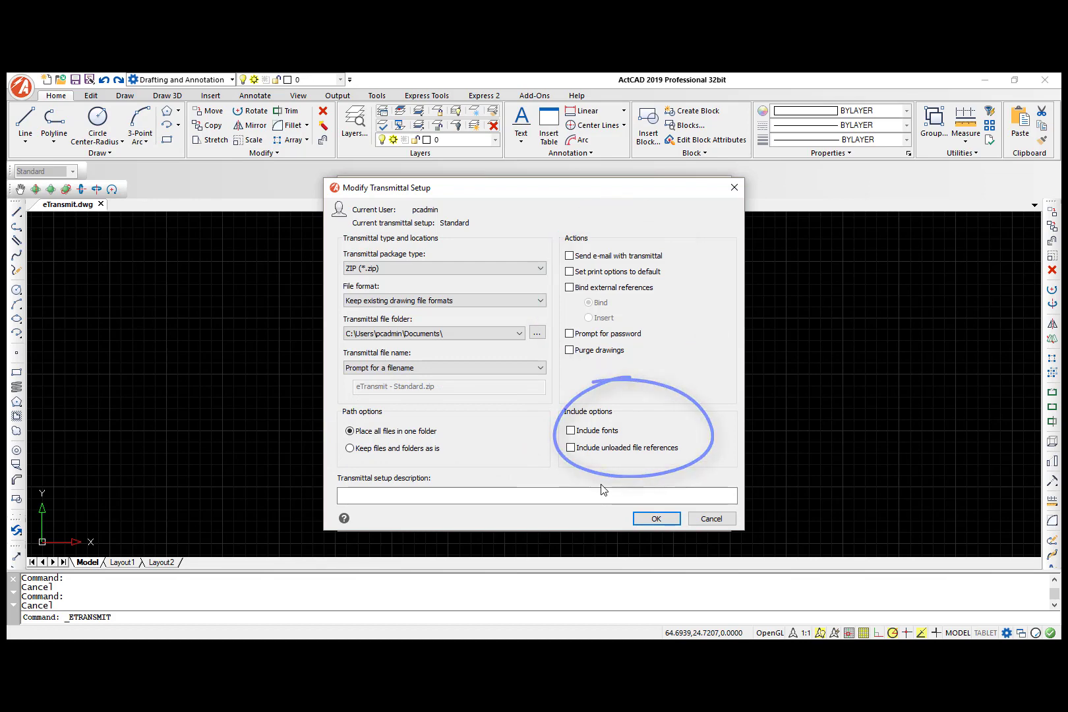
- Discard the setup edits, close the setups list, and view the transmittal report
click(711, 518)
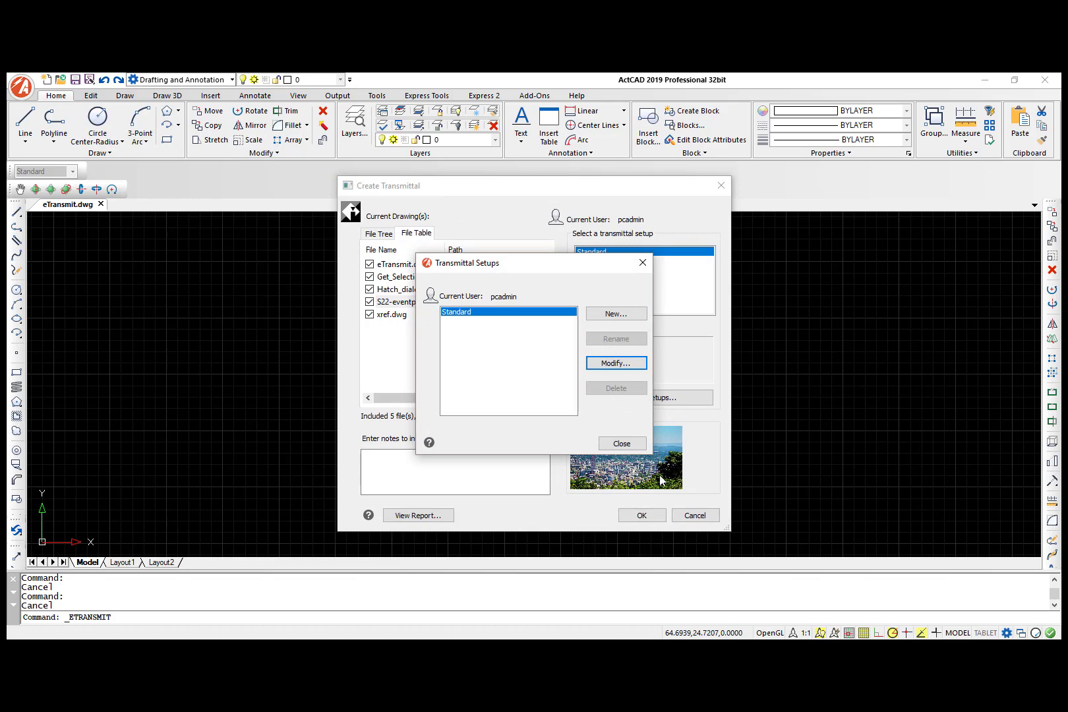
click(629, 445)
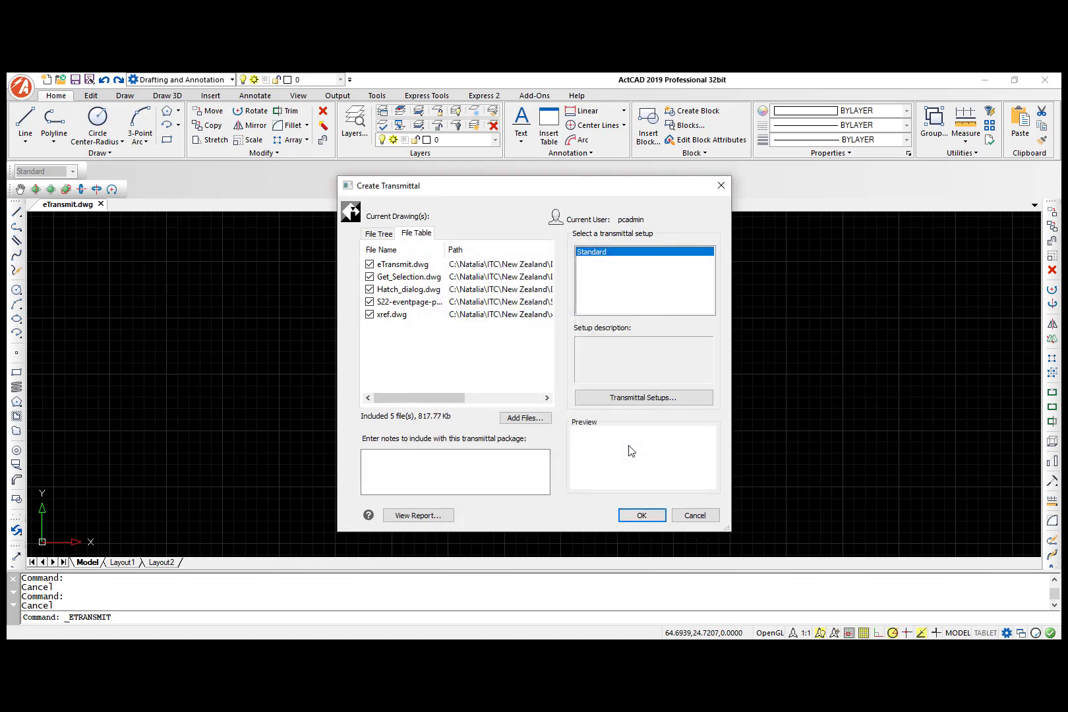
click(437, 517)
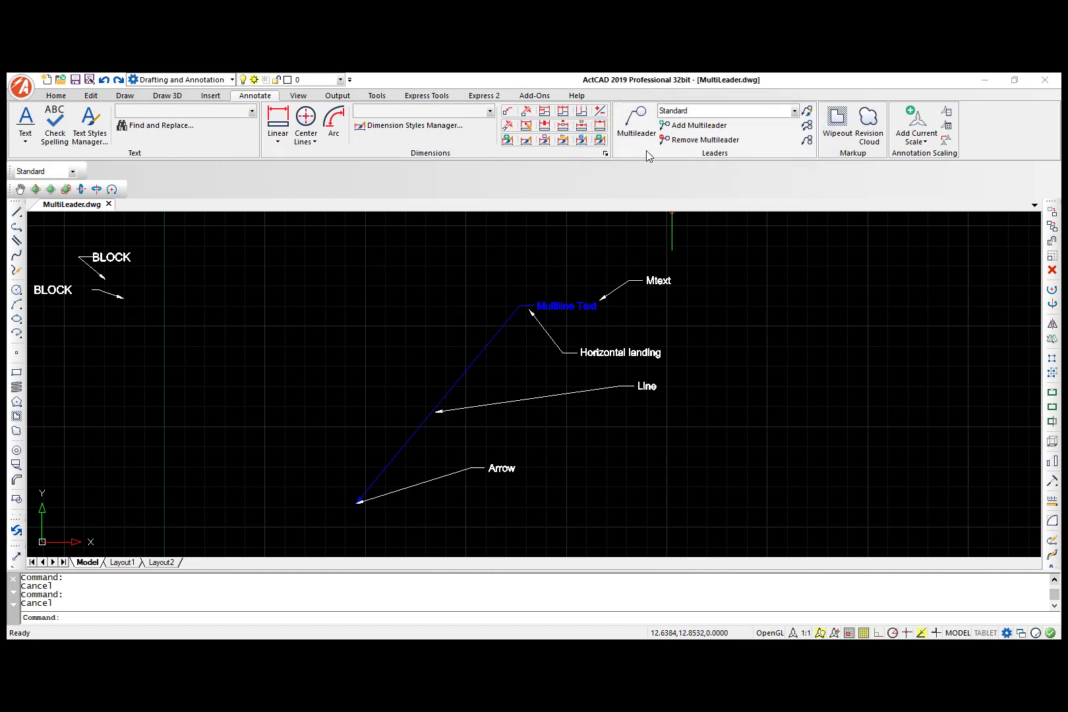
- Add a multileader labelled 'mtext' with its arrowhead pointing down-left, beside the sample leader
click(635, 124)
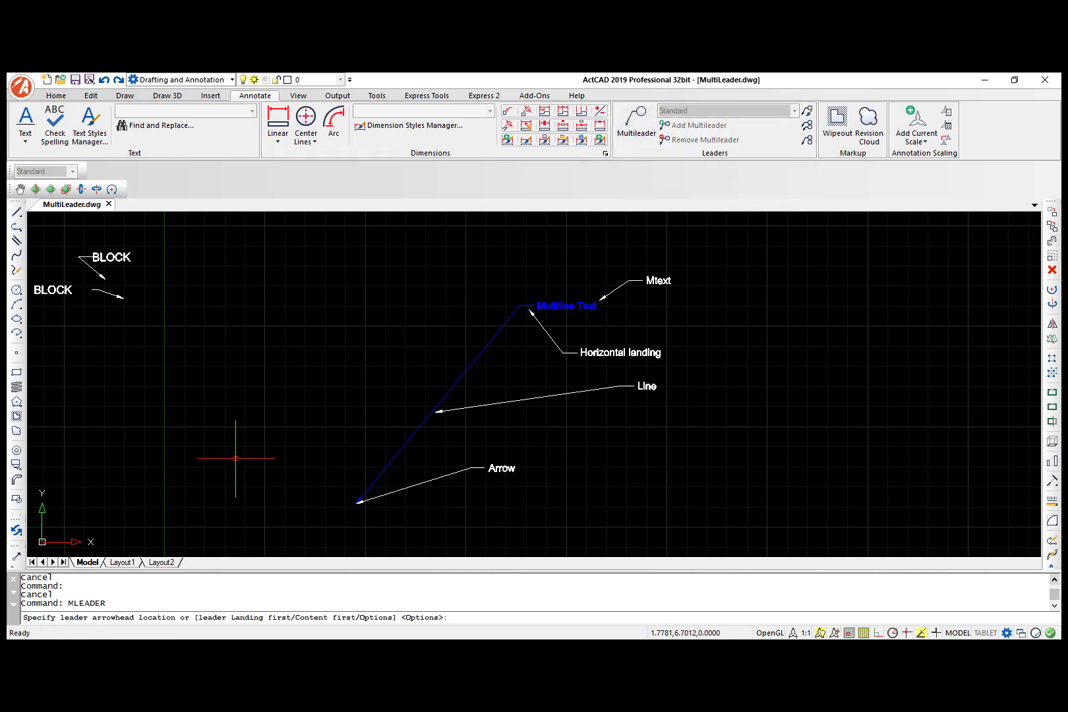
click(220, 478)
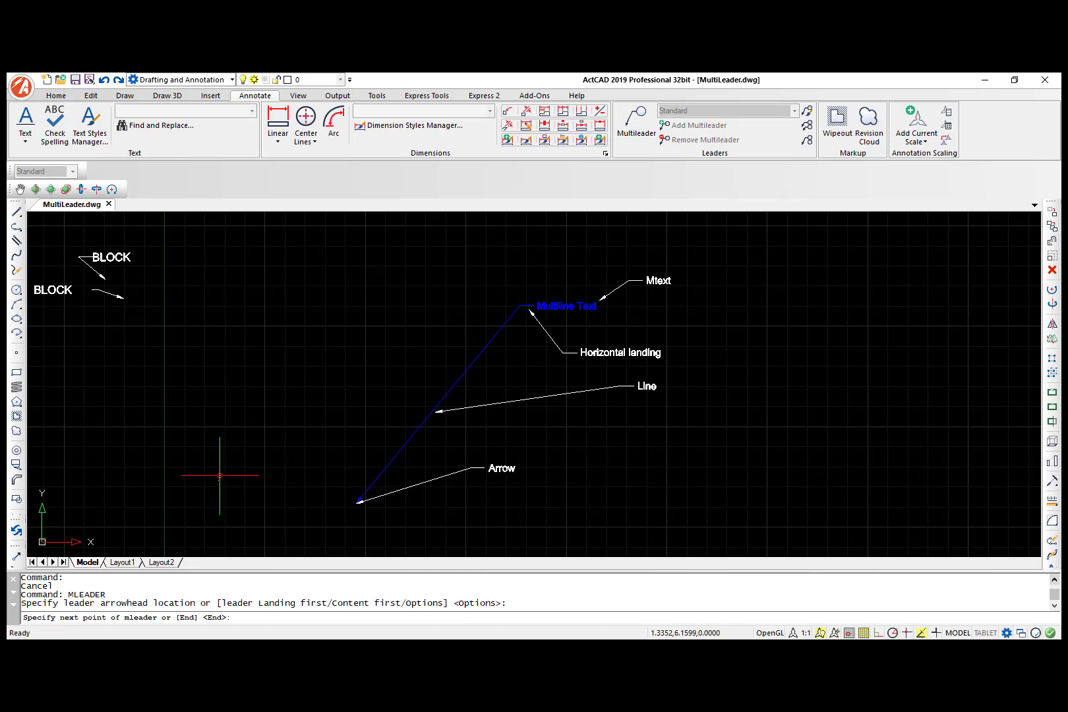
click(289, 377)
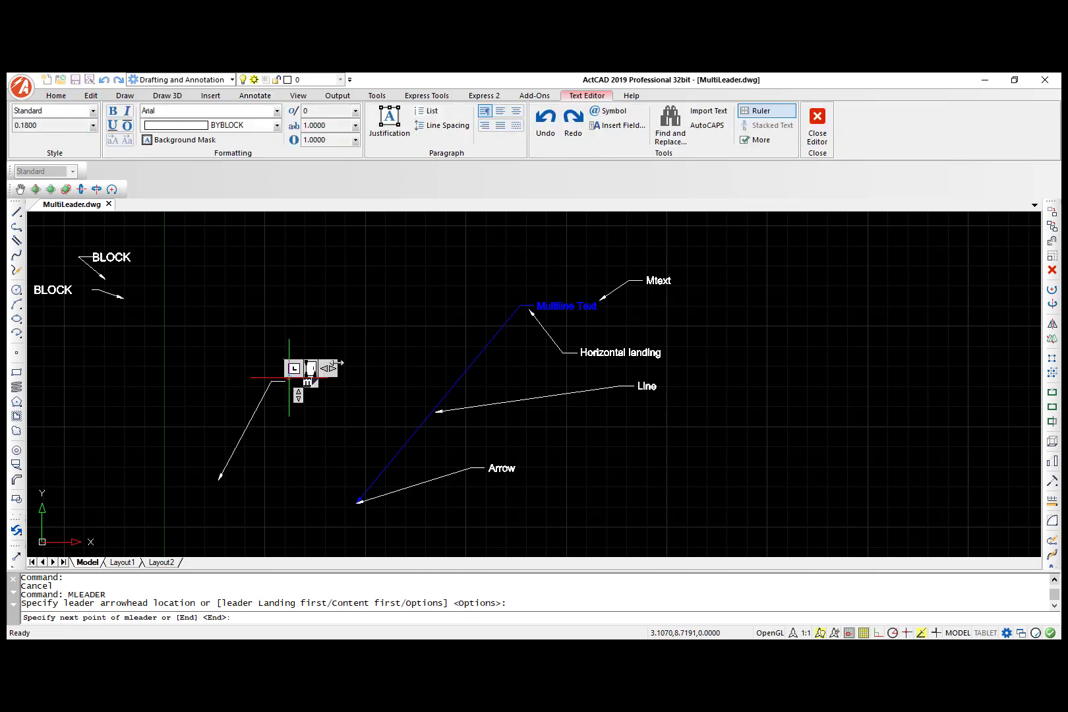
click(420, 312)
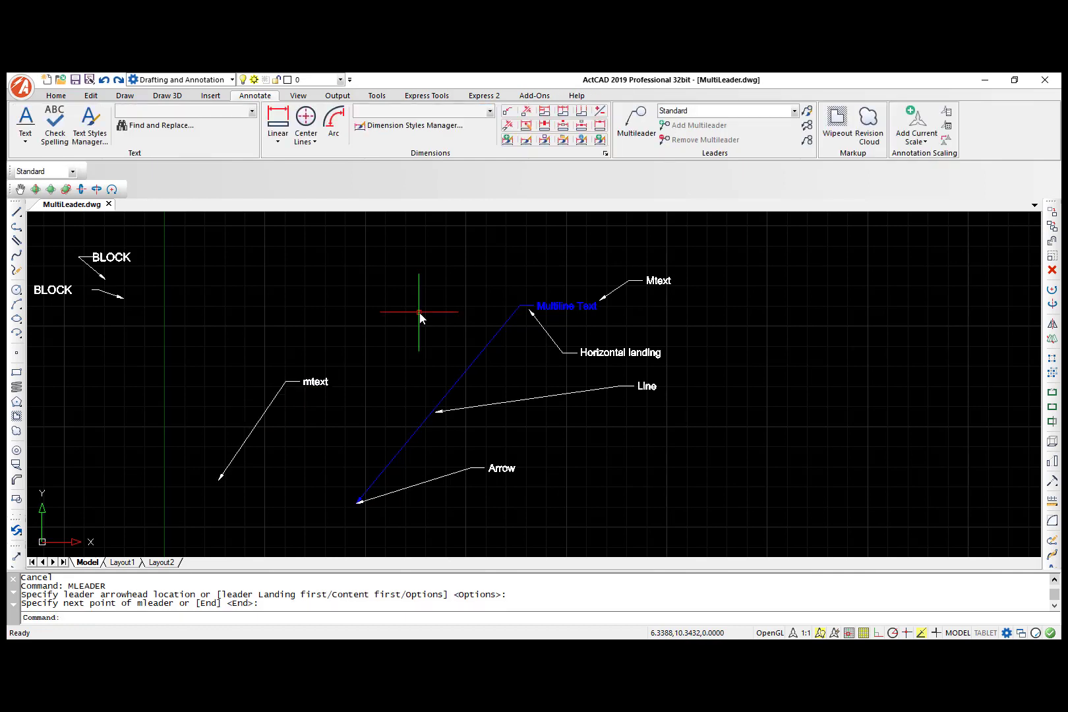
- Edit the Standard multileader style and view its Leader Format settings: 0.1800 arrow, 0.1250 break size
click(795, 112)
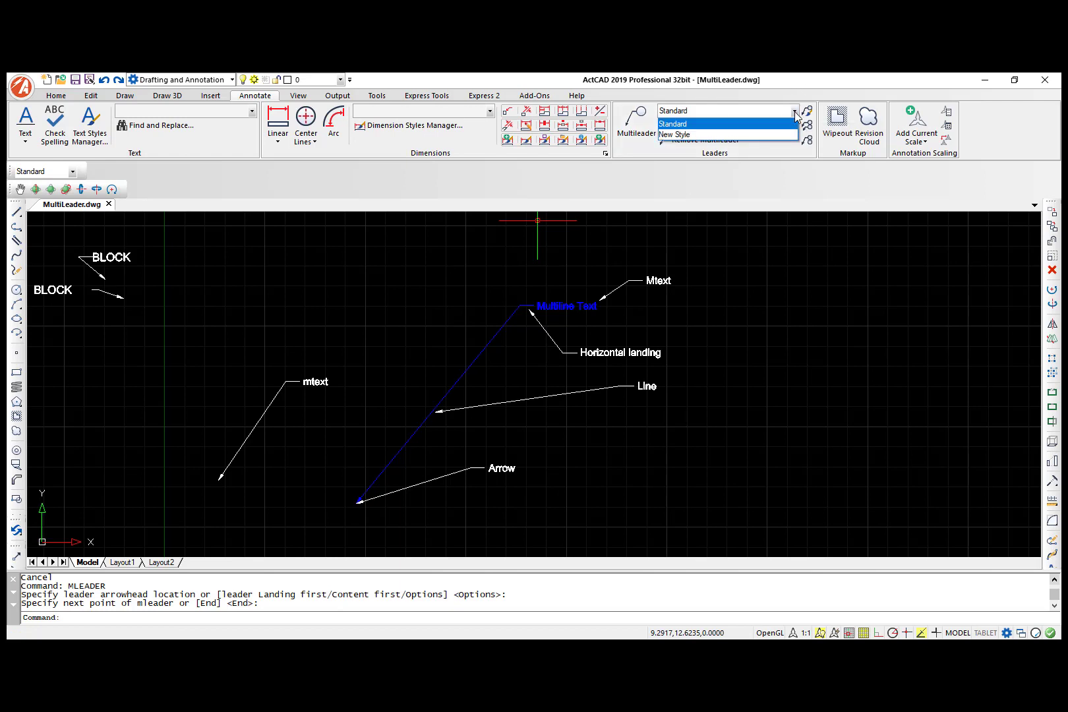
click(794, 112)
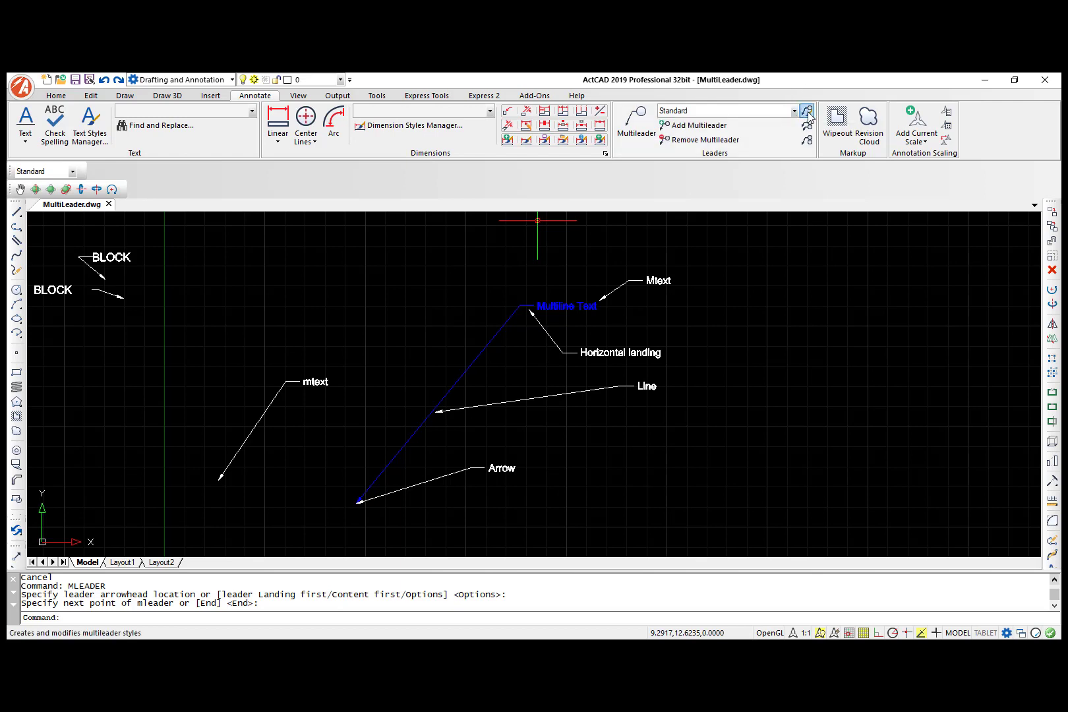
click(808, 112)
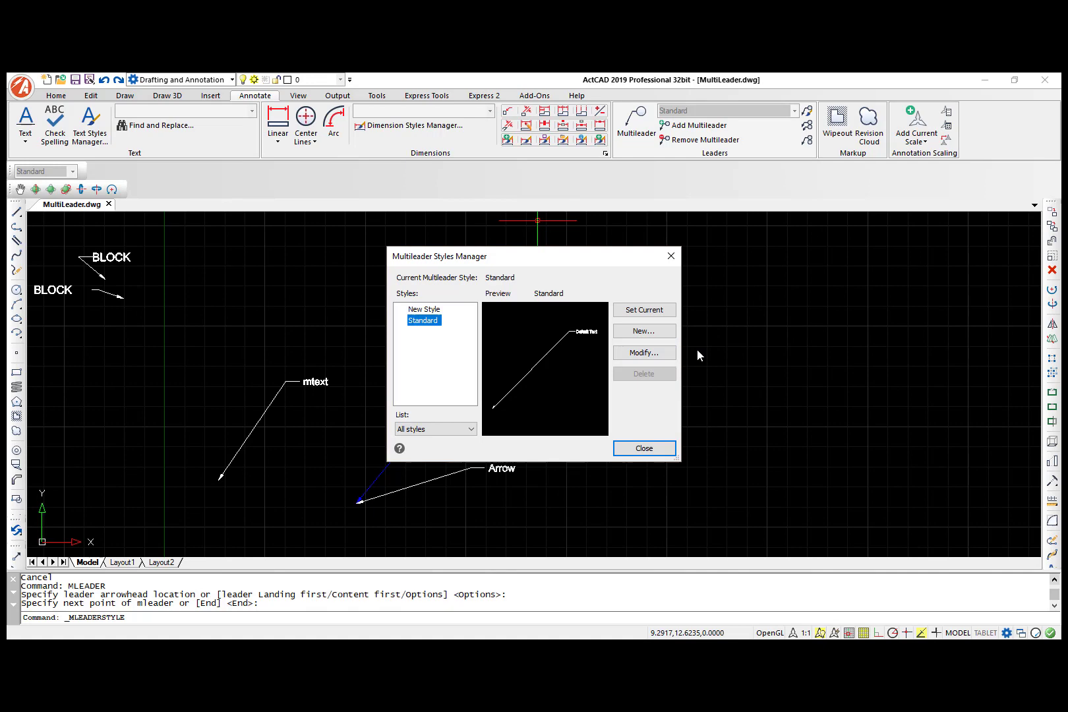
click(663, 356)
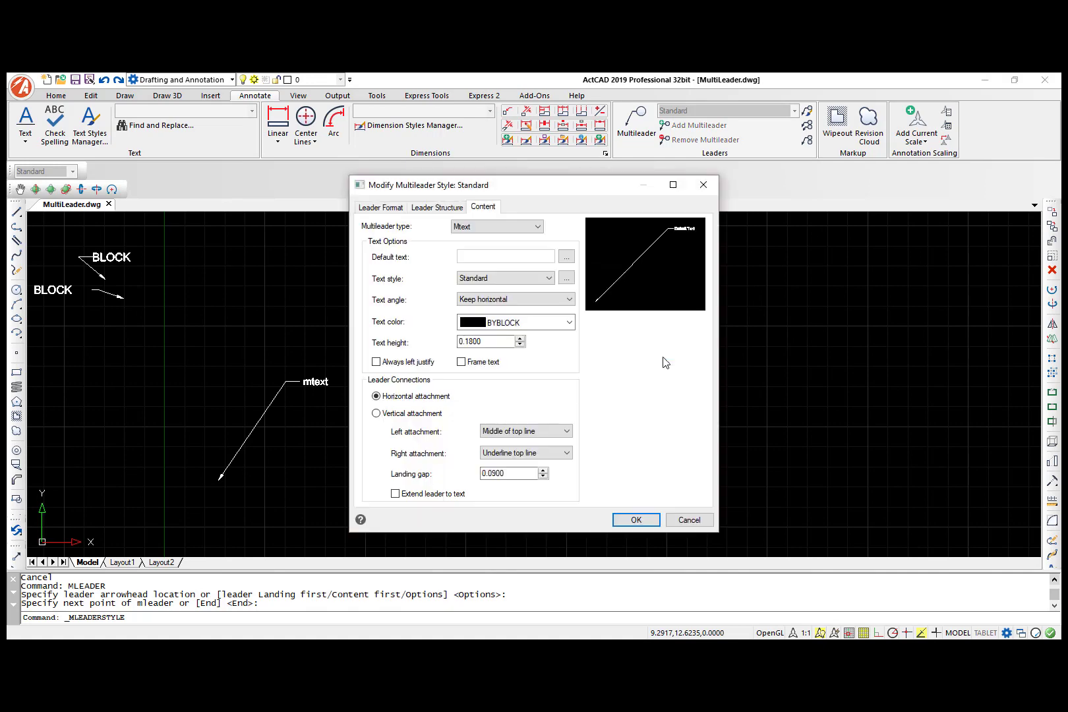
click(368, 208)
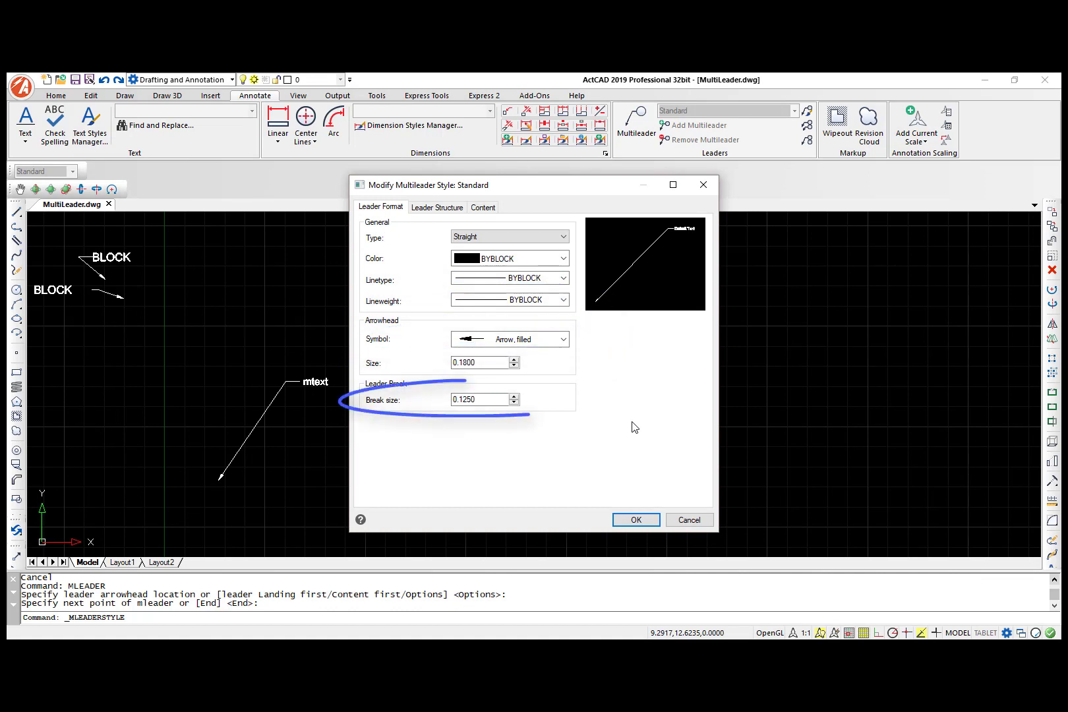
- View the Standard style's Leader Structure tab, then its Content tab with Mtext type
click(437, 208)
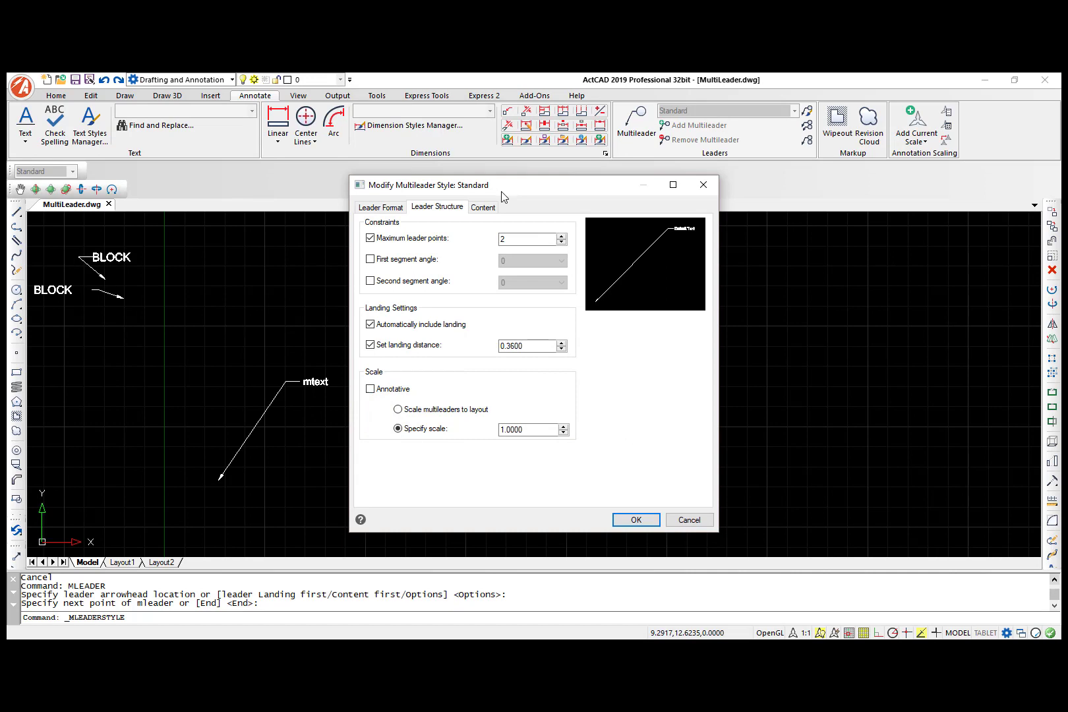
click(485, 207)
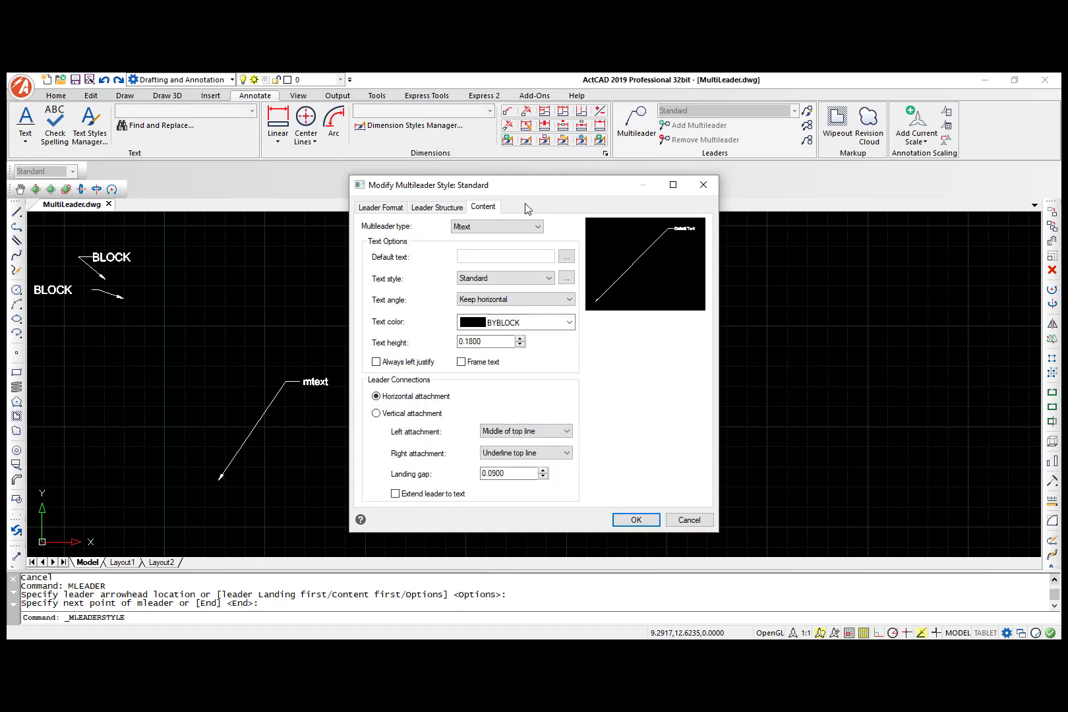
- Preview the Block content type, then start adding leader lines to the mtext multileader
click(540, 226)
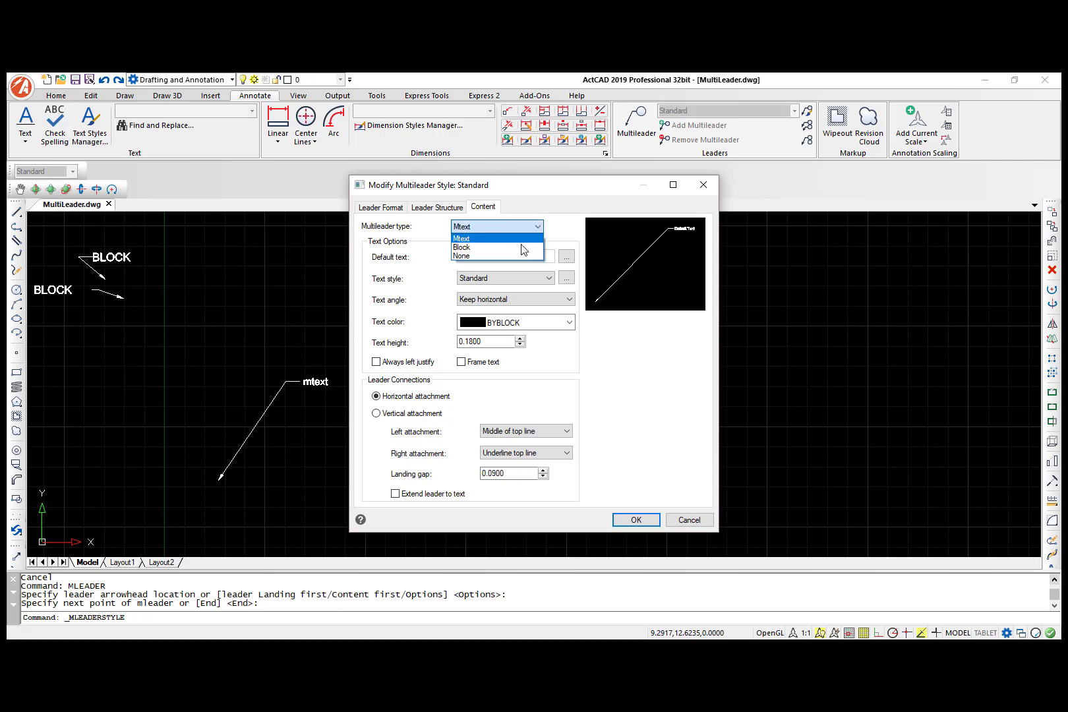
click(523, 248)
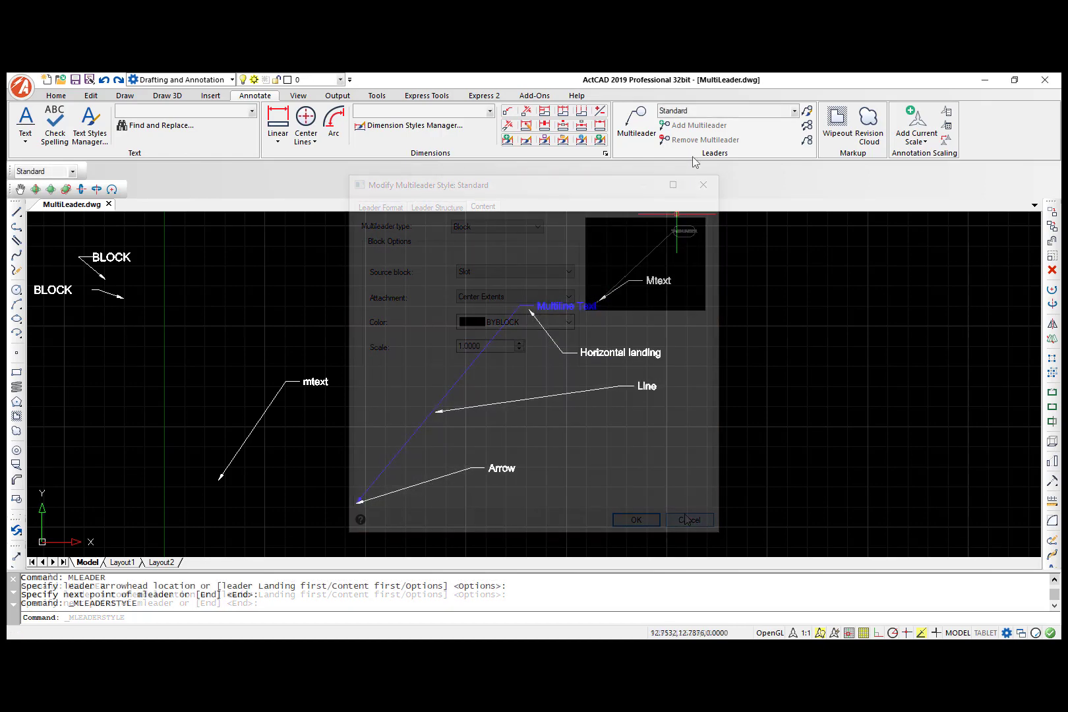
click(703, 129)
- Add two extra leader lines to the mtext multileader
click(316, 382)
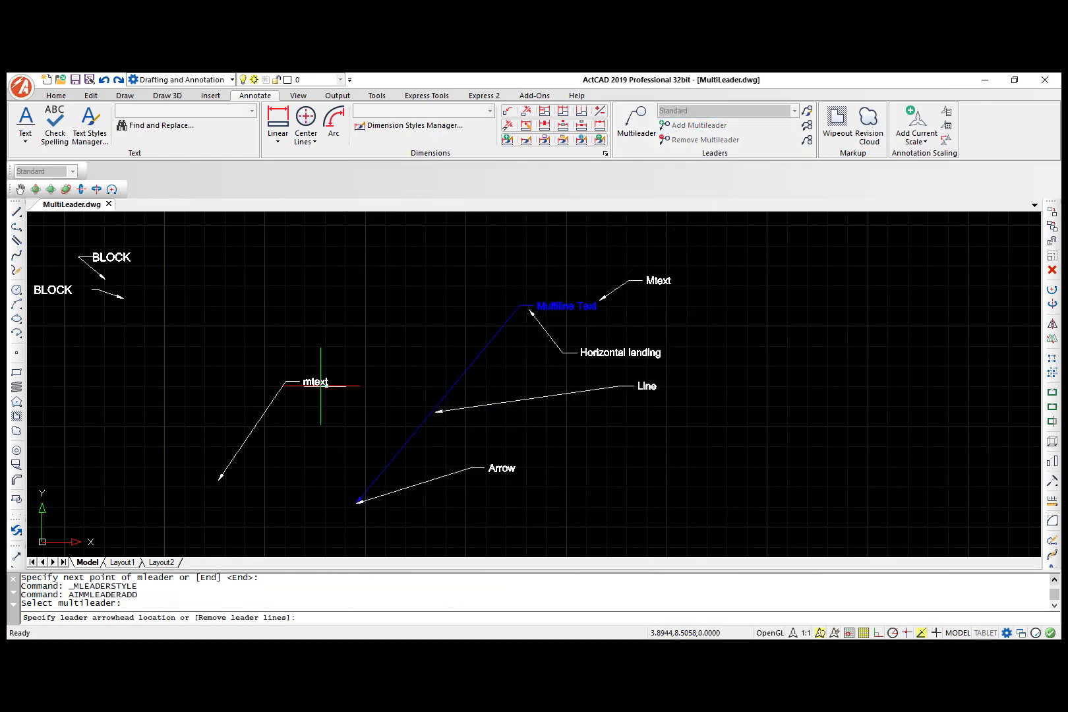
click(273, 481)
click(304, 474)
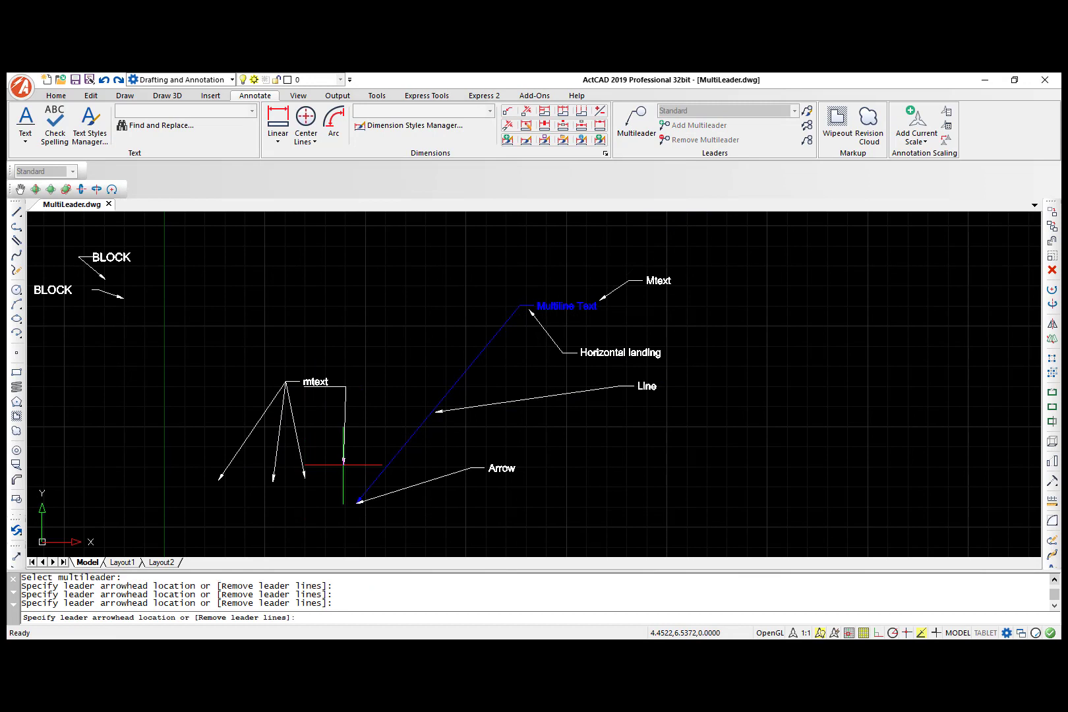
click(344, 465)
- Remove the two extra leader lines from the mtext multileader with Remove Leader
click(705, 139)
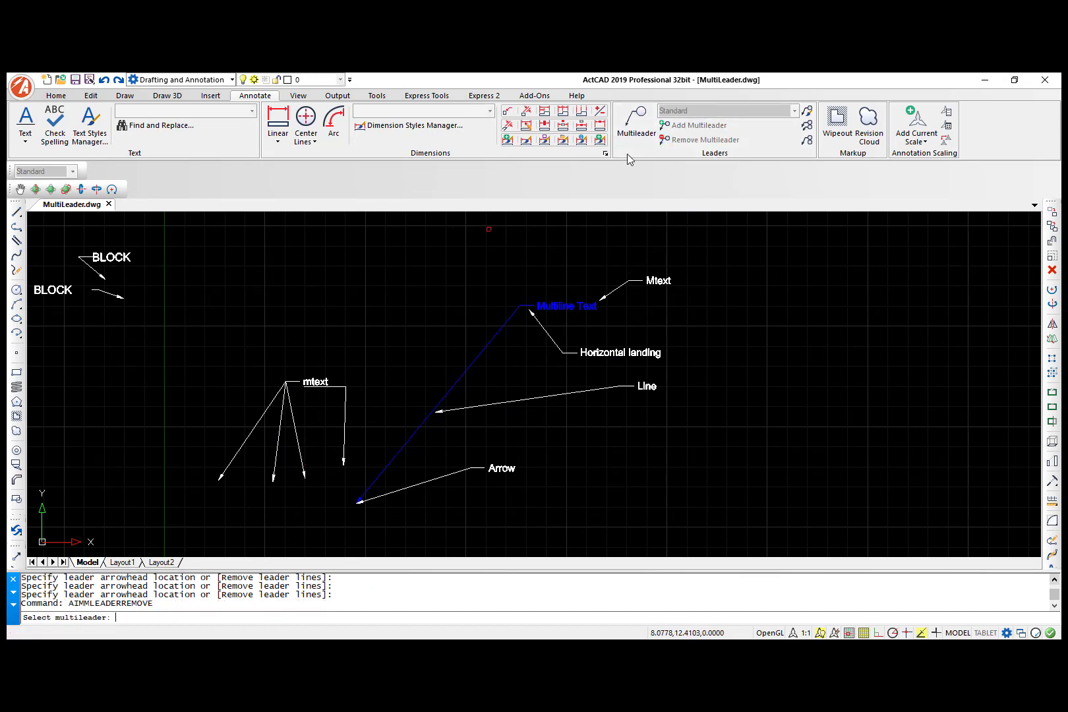
click(341, 416)
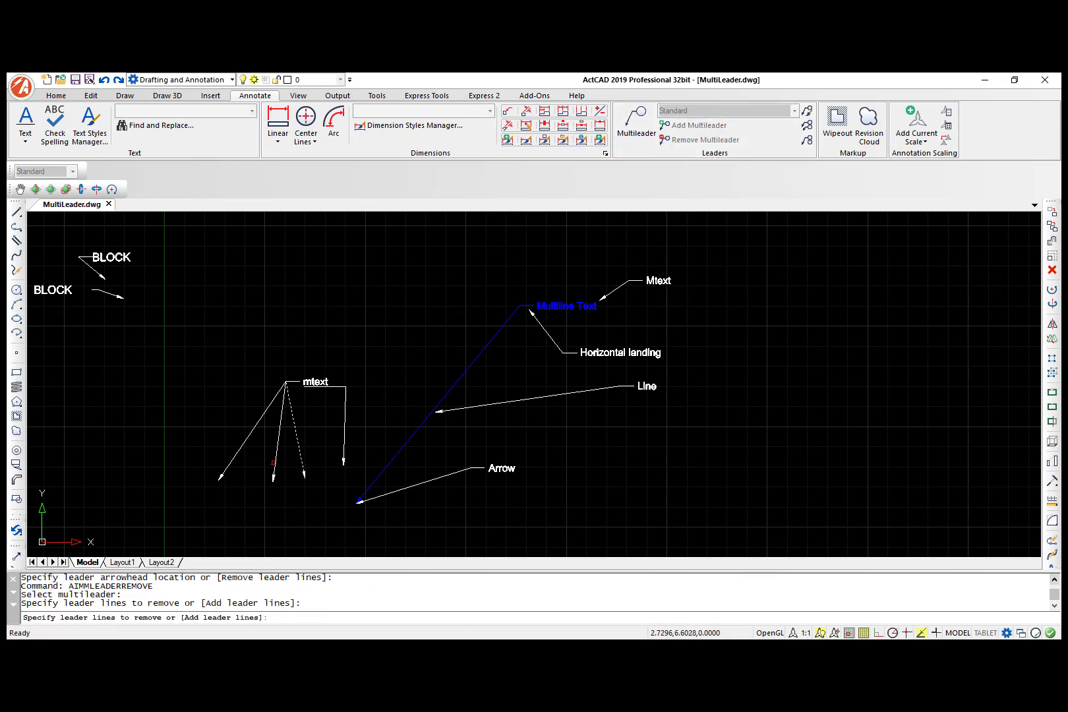
click(273, 463)
click(346, 436)
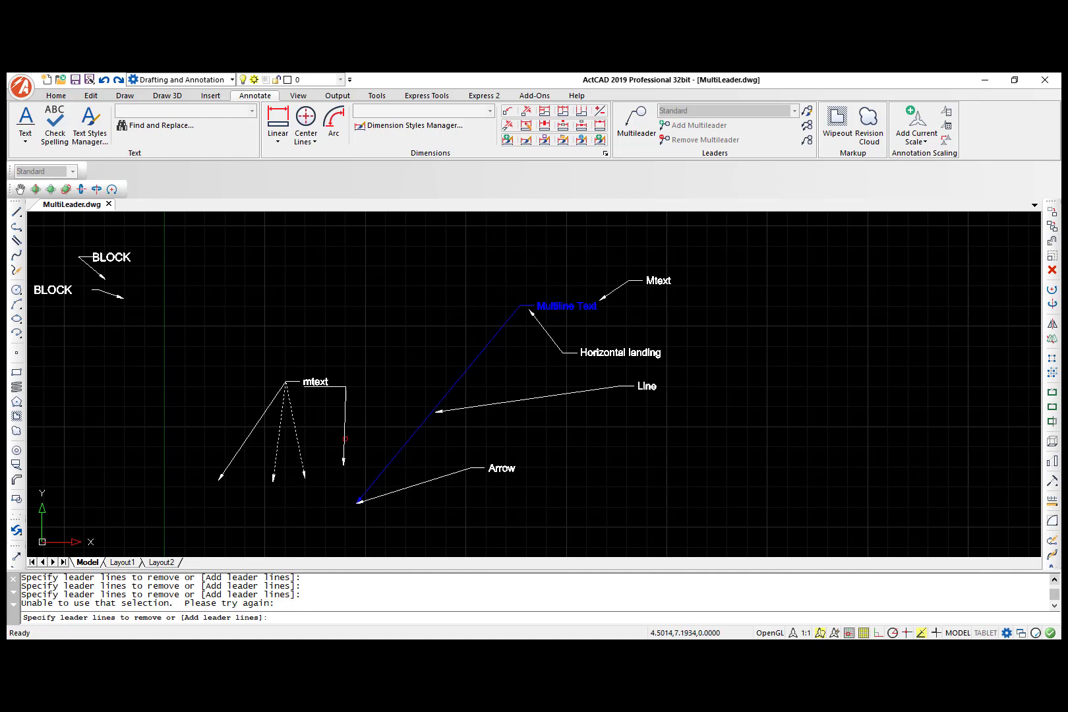
key(Return)
- Collect the lower and upper BLOCK multileaders into one, placed near the top
click(806, 142)
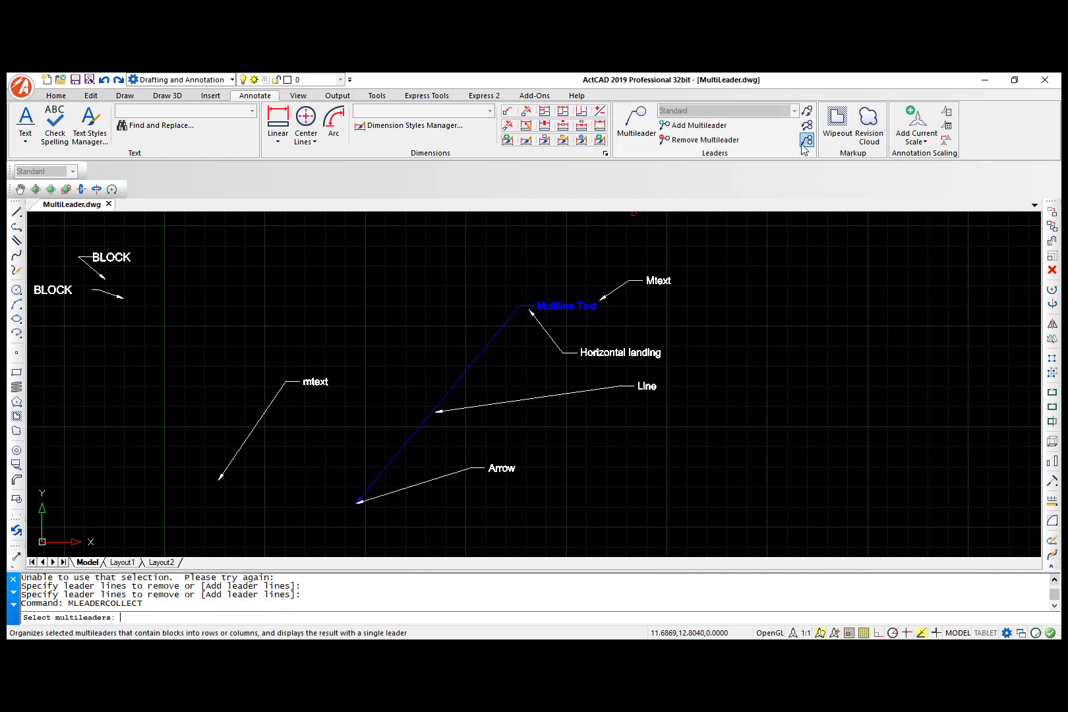
click(120, 297)
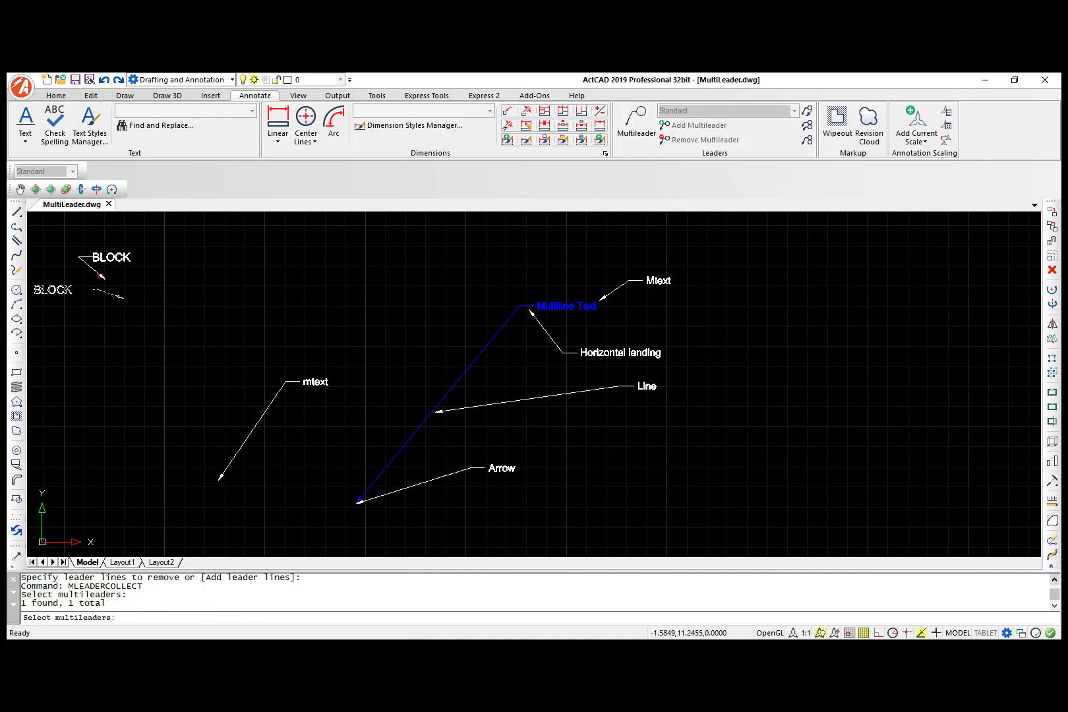
click(100, 276)
key(Return)
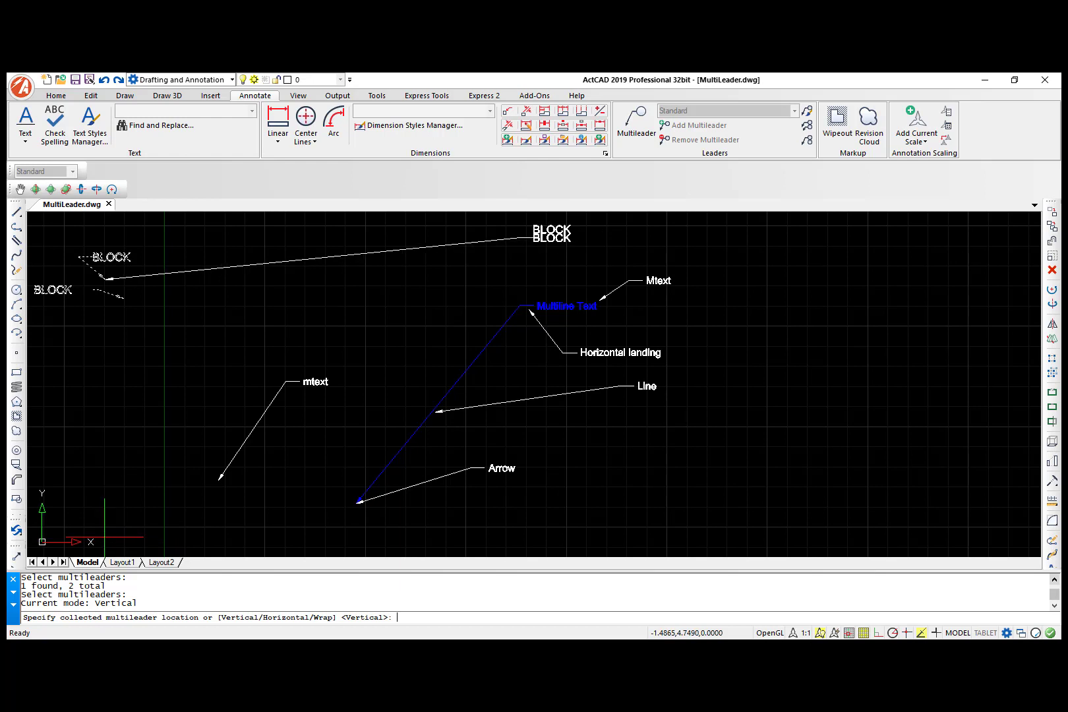
click(505, 244)
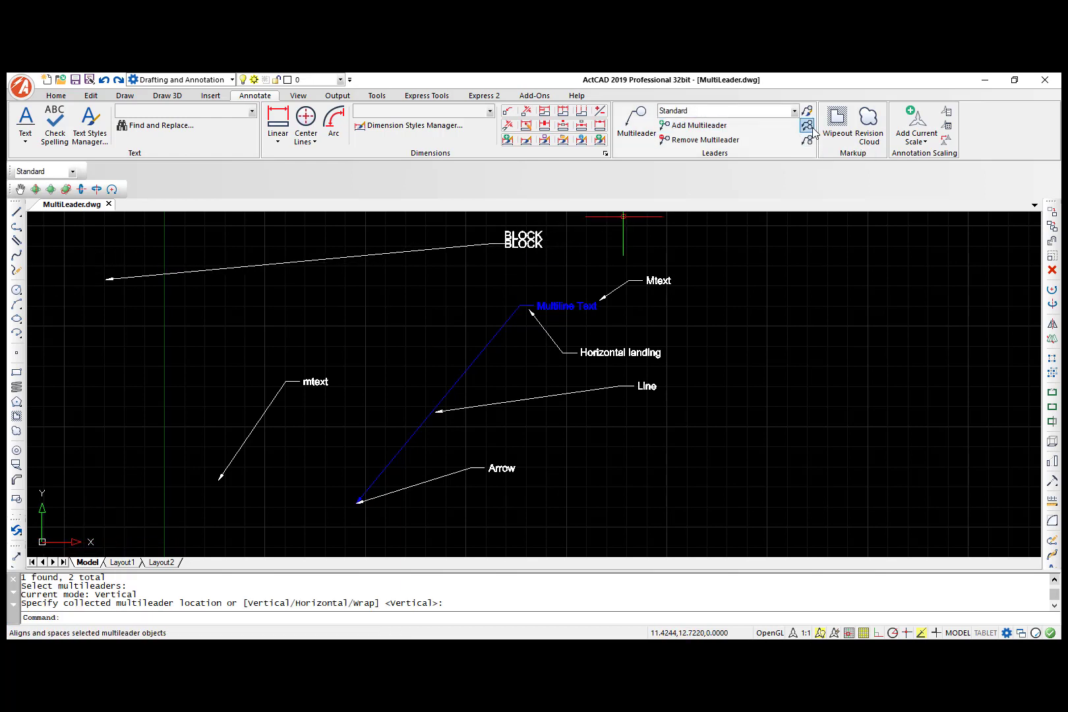
- Align the Mtext, Line and Arrow multileaders from a point near Mtext
click(807, 125)
click(653, 281)
click(638, 357)
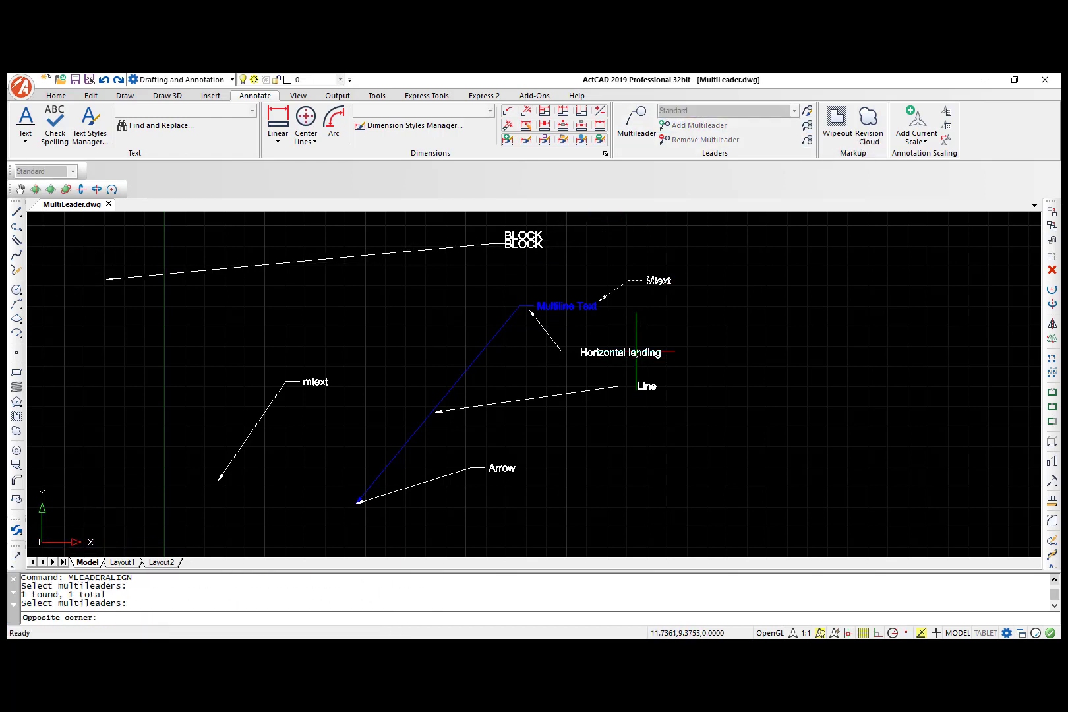
click(659, 396)
click(613, 353)
click(511, 469)
key(Return)
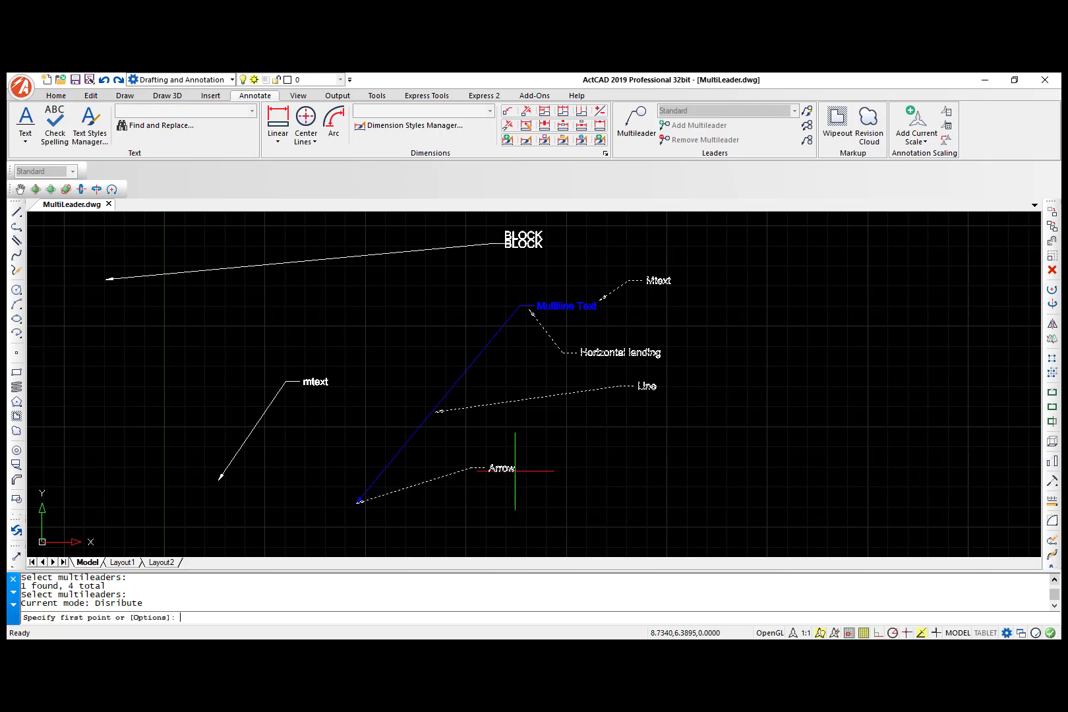
click(671, 281)
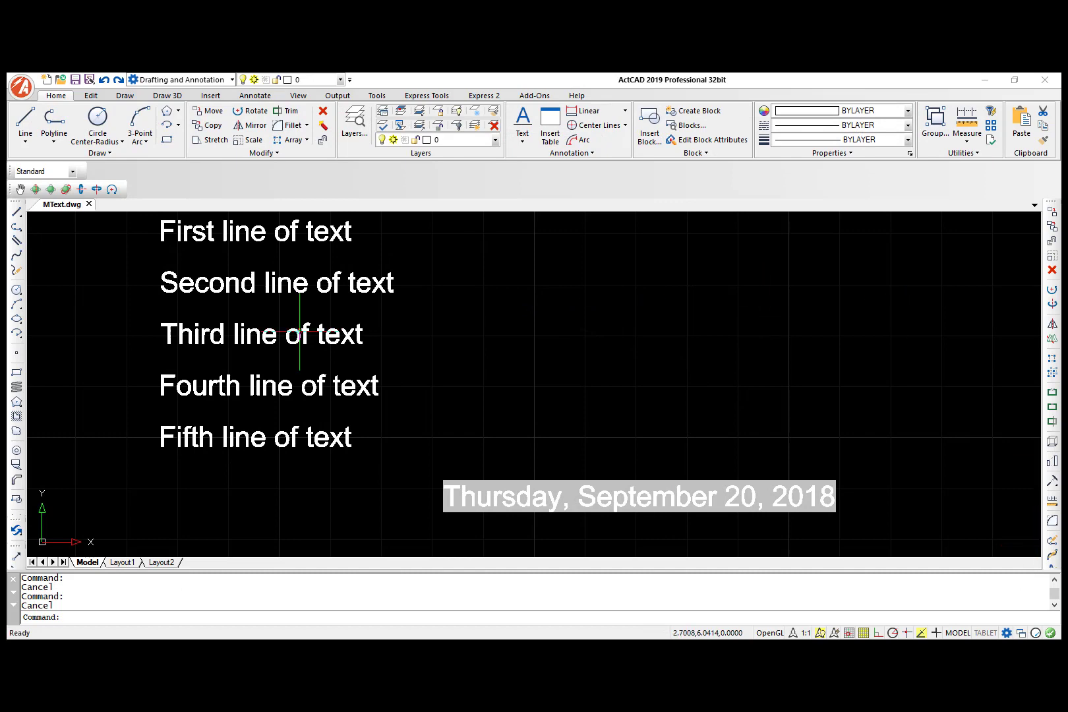
- Give the MText 2.5x line spacing after the third line
double_click(287, 336)
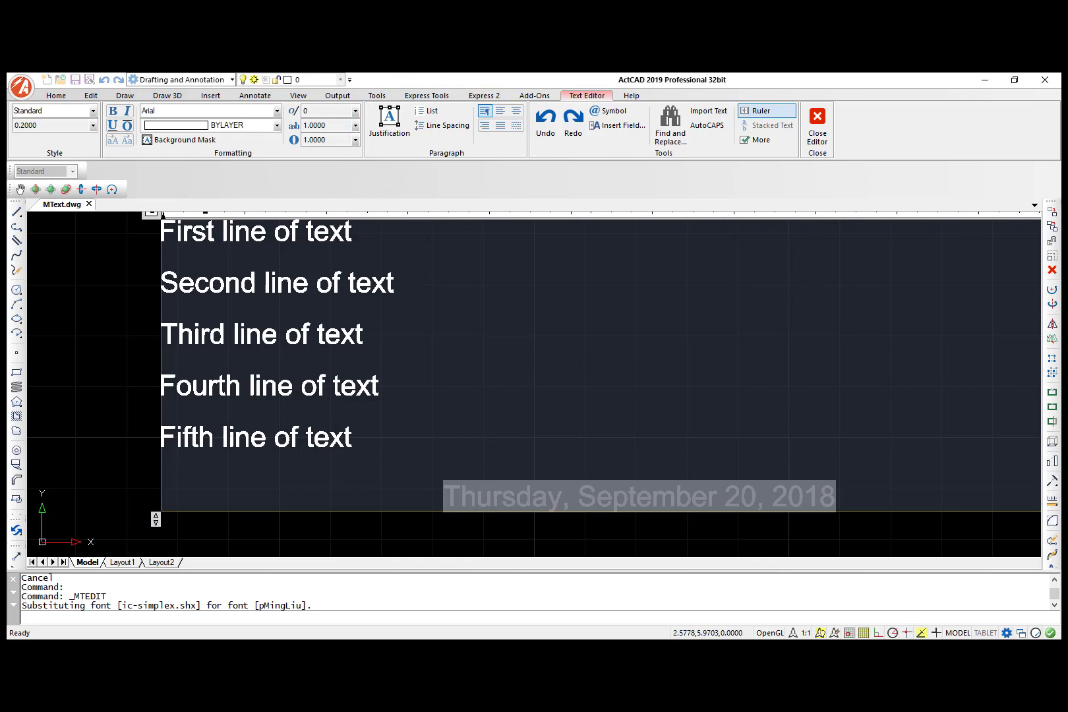
click(439, 125)
click(459, 176)
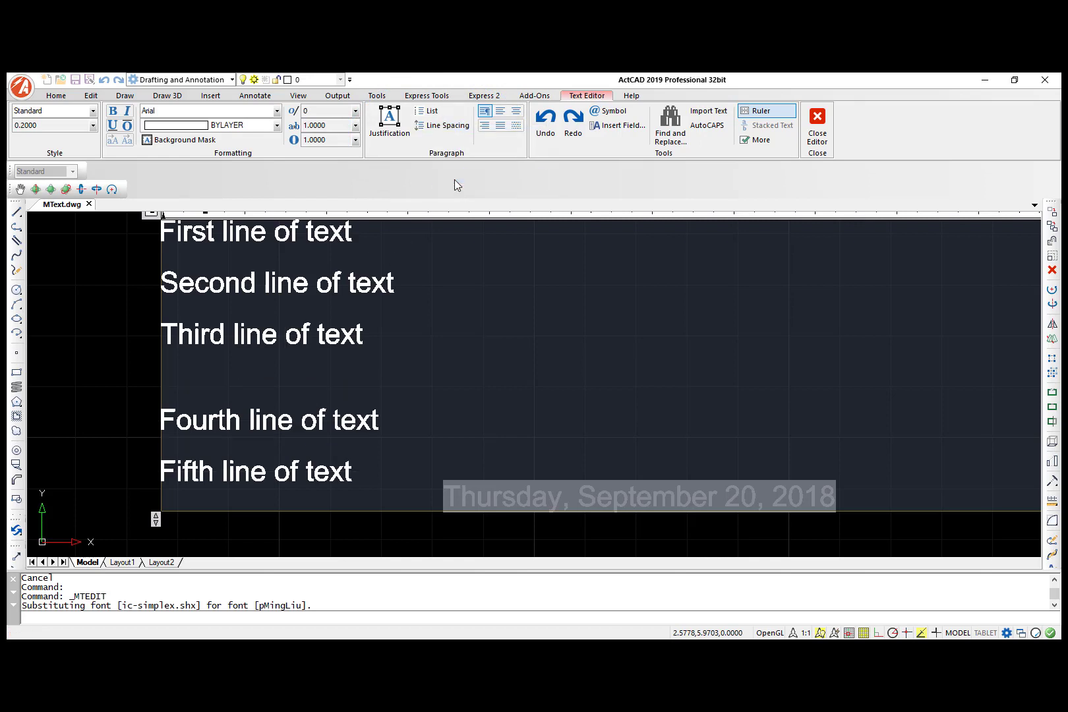
- Number all five lines as a list, trying Restart and Continue numbering
key(ctrl+a)
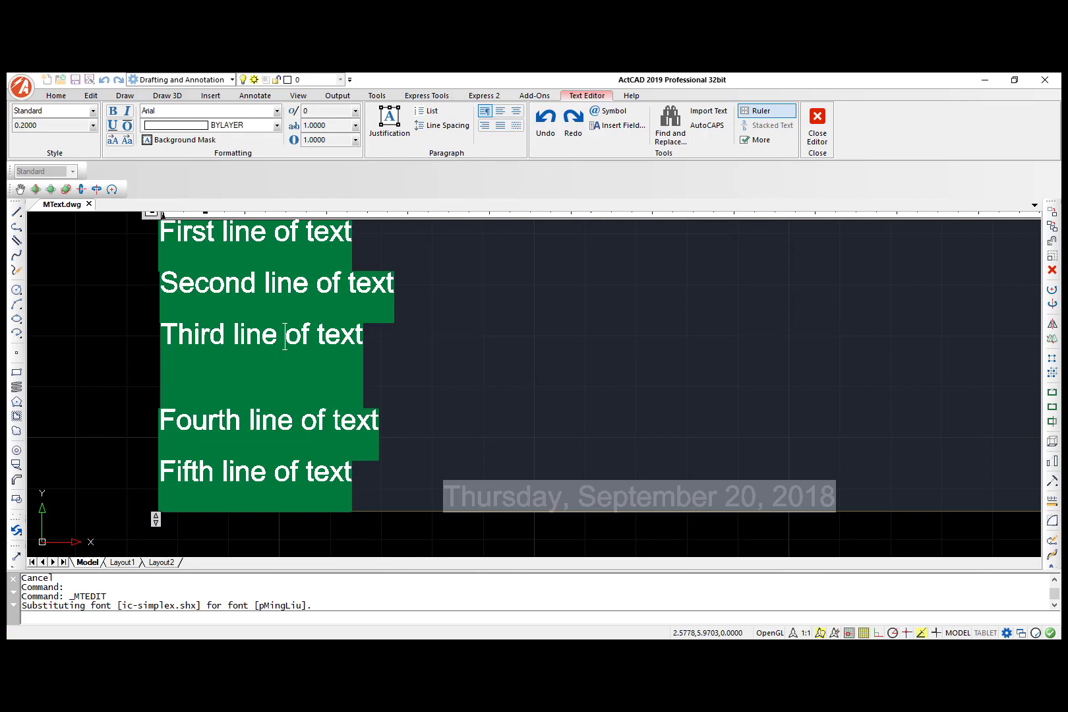
click(428, 110)
click(455, 133)
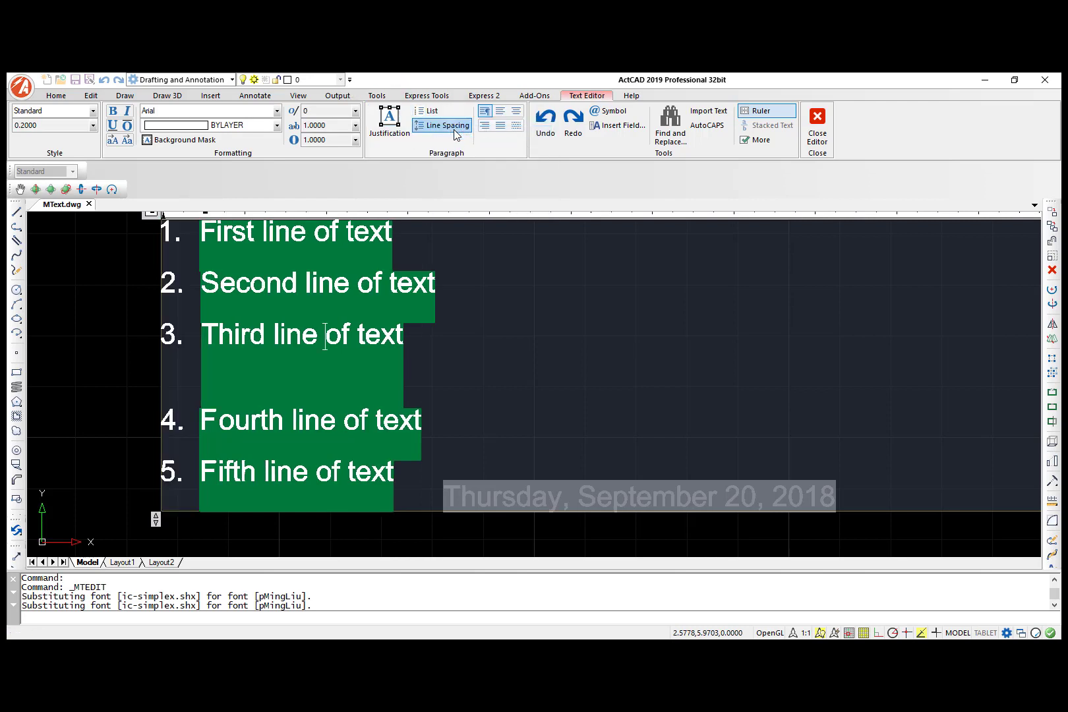
click(326, 336)
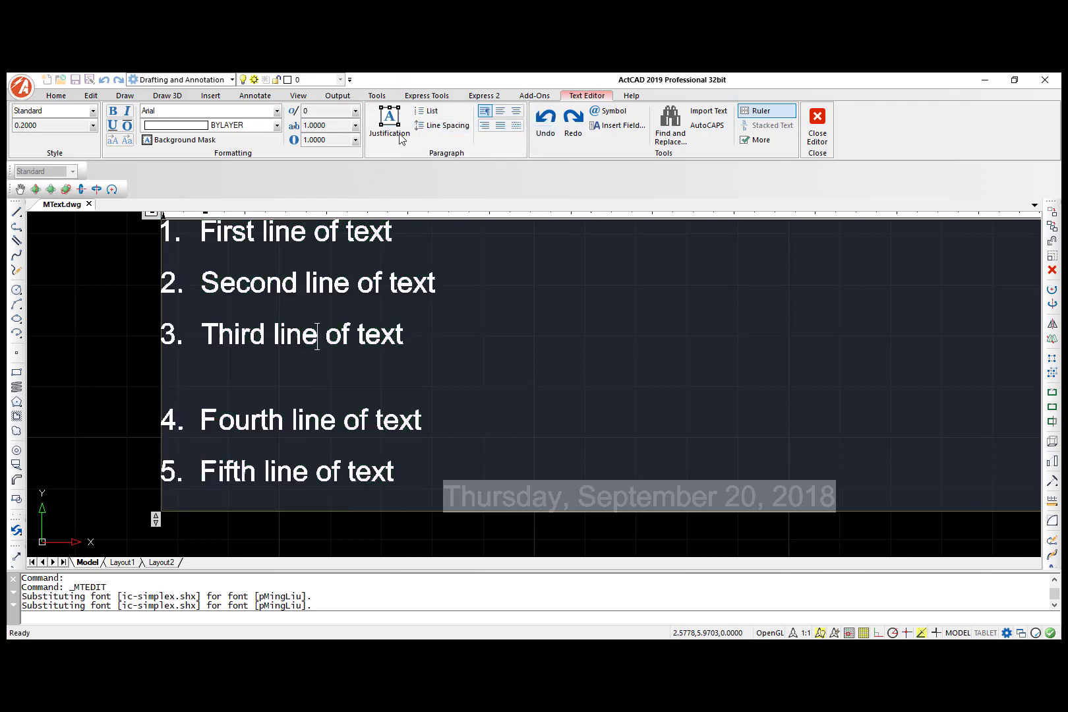
click(430, 110)
click(476, 194)
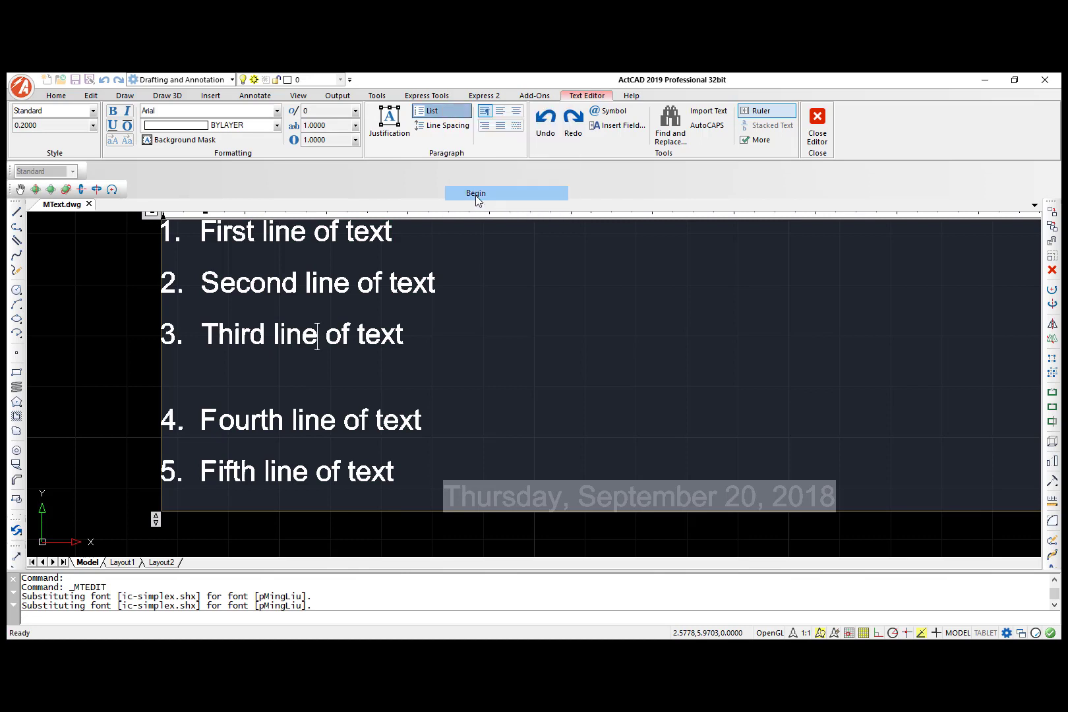
key(ctrl+a)
click(431, 111)
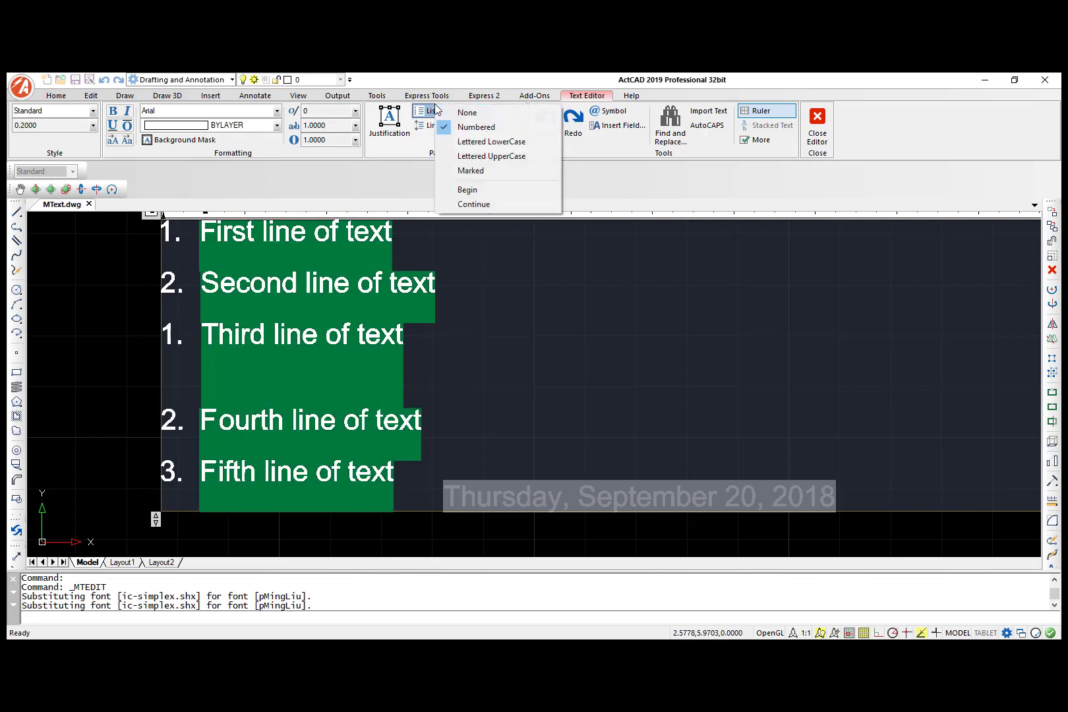
click(461, 205)
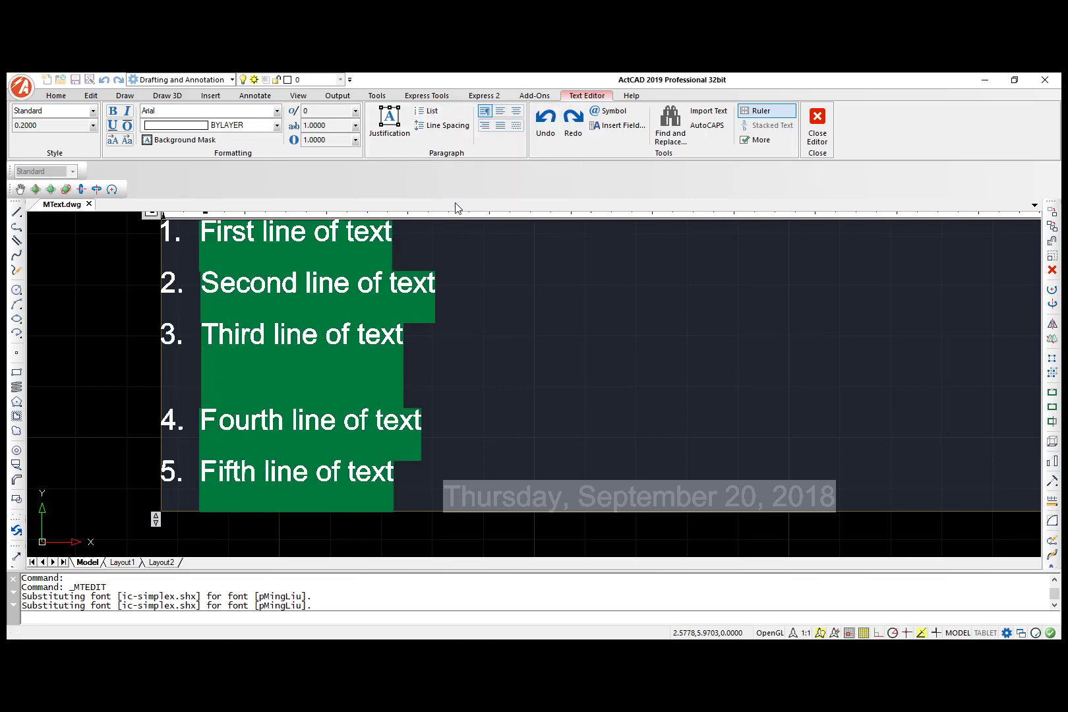
- Combine the second and third lines into one paragraph and finish editing
click(398, 142)
click(389, 132)
drag(201, 283, 270, 300)
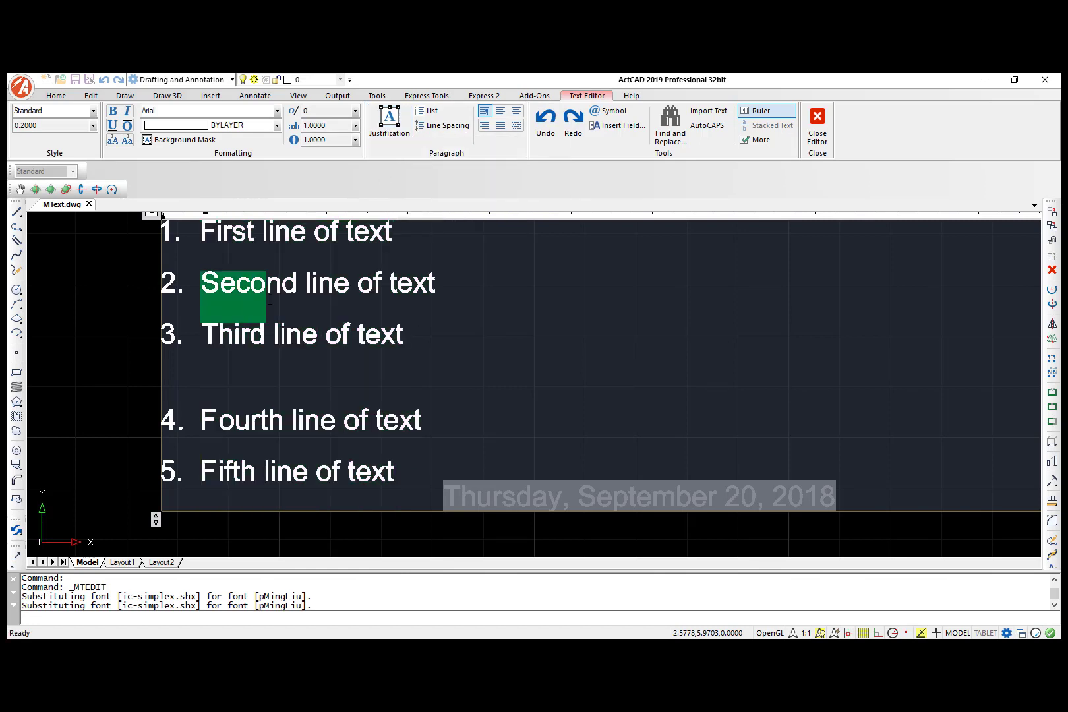
right_click(327, 322)
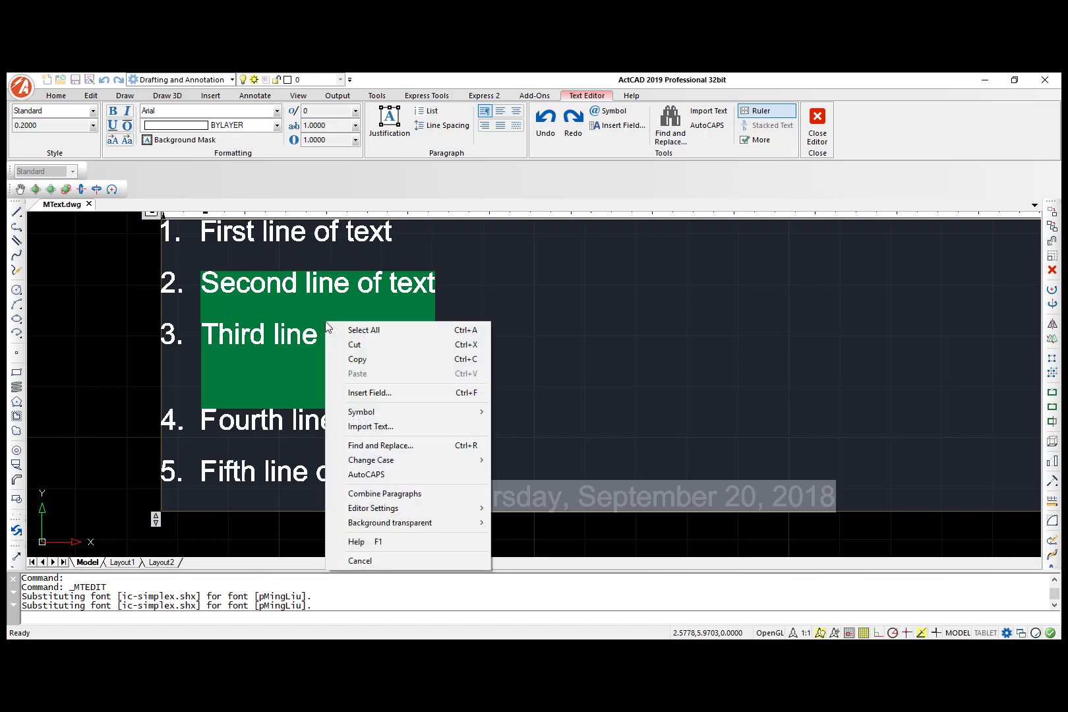
click(387, 494)
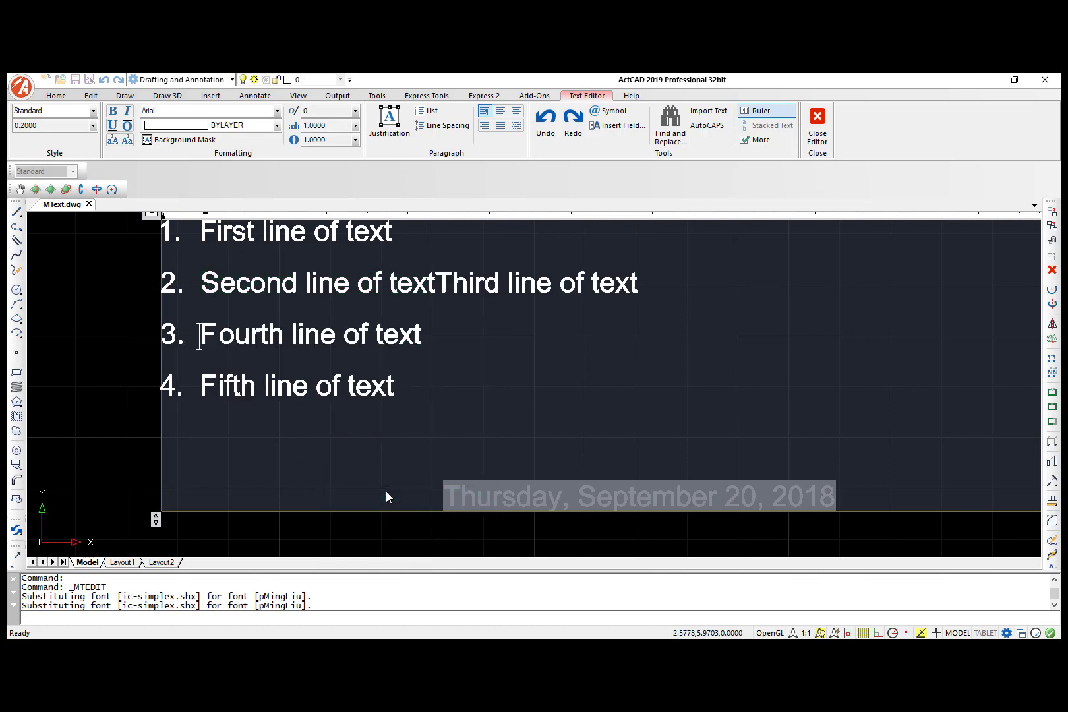
click(399, 525)
- Convert the date field to plain text
click(490, 498)
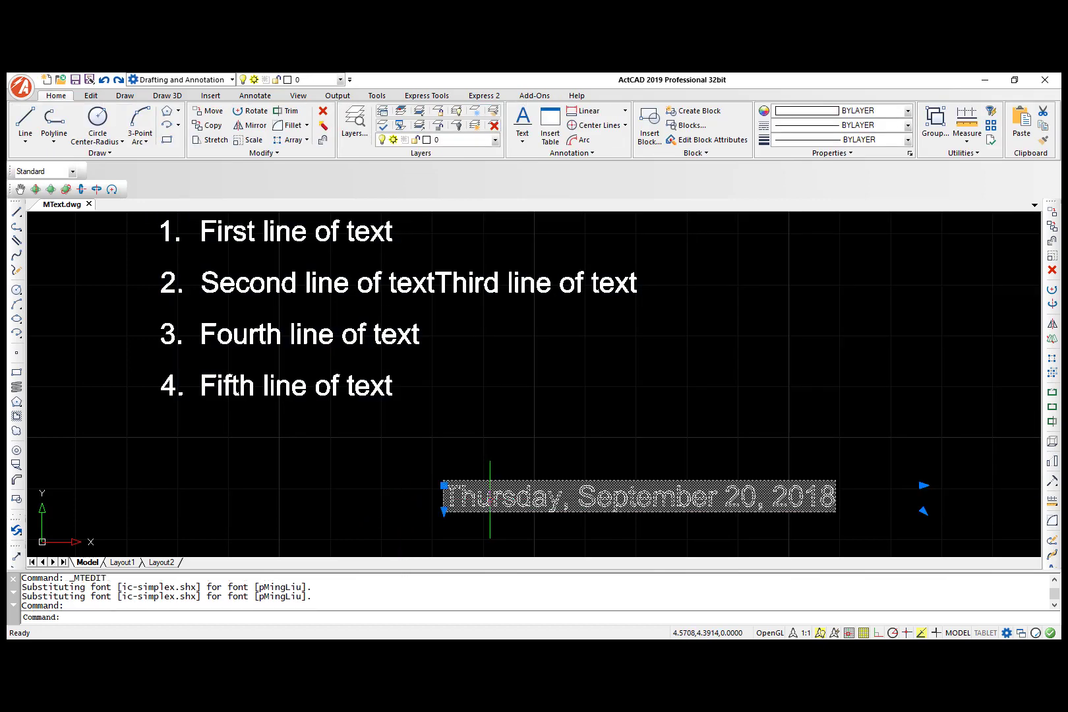
double_click(490, 498)
right_click(492, 503)
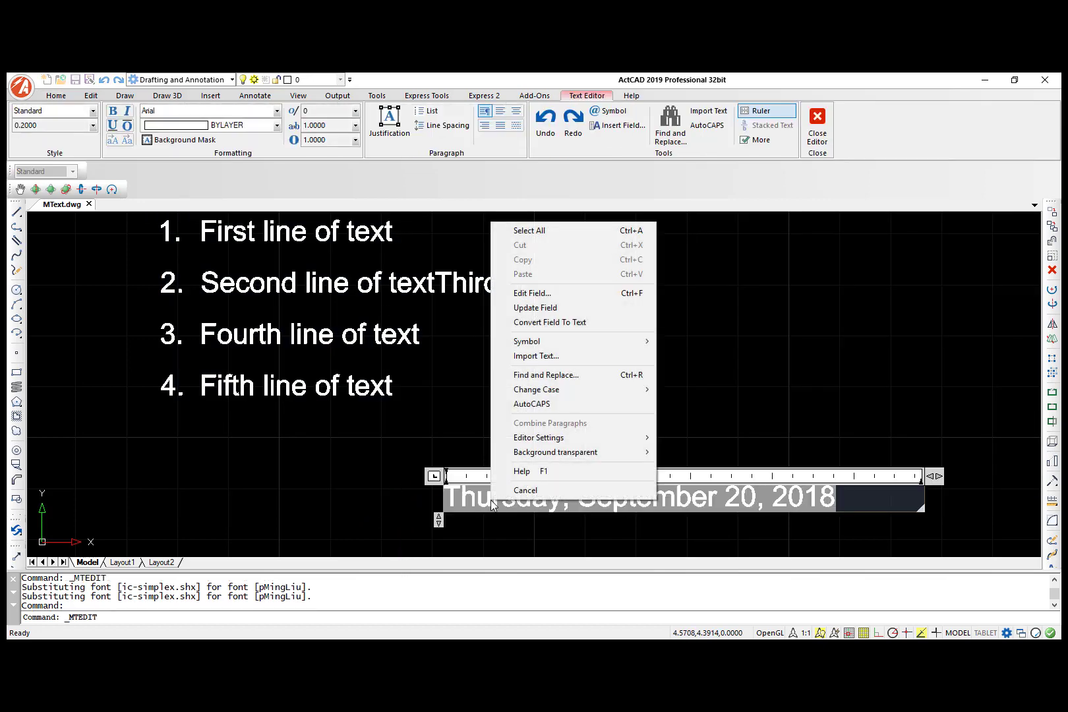
click(545, 323)
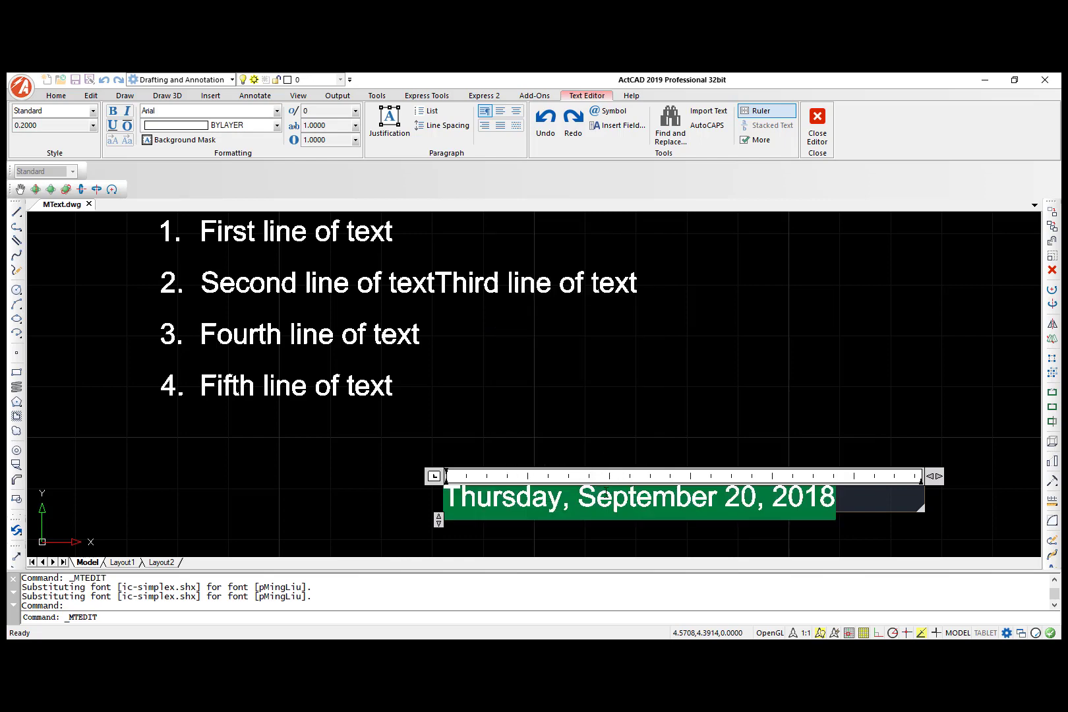
click(597, 496)
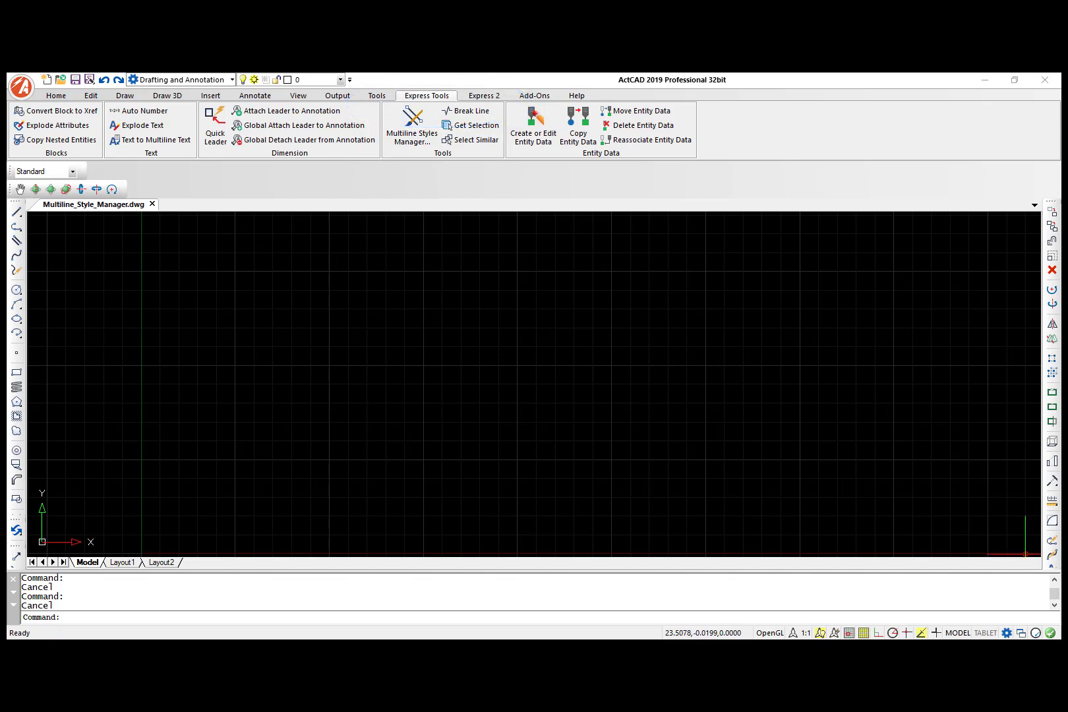
- Turn on Display joints for the STANDARD multiline style, adding then deleting a 0.000 element
click(424, 127)
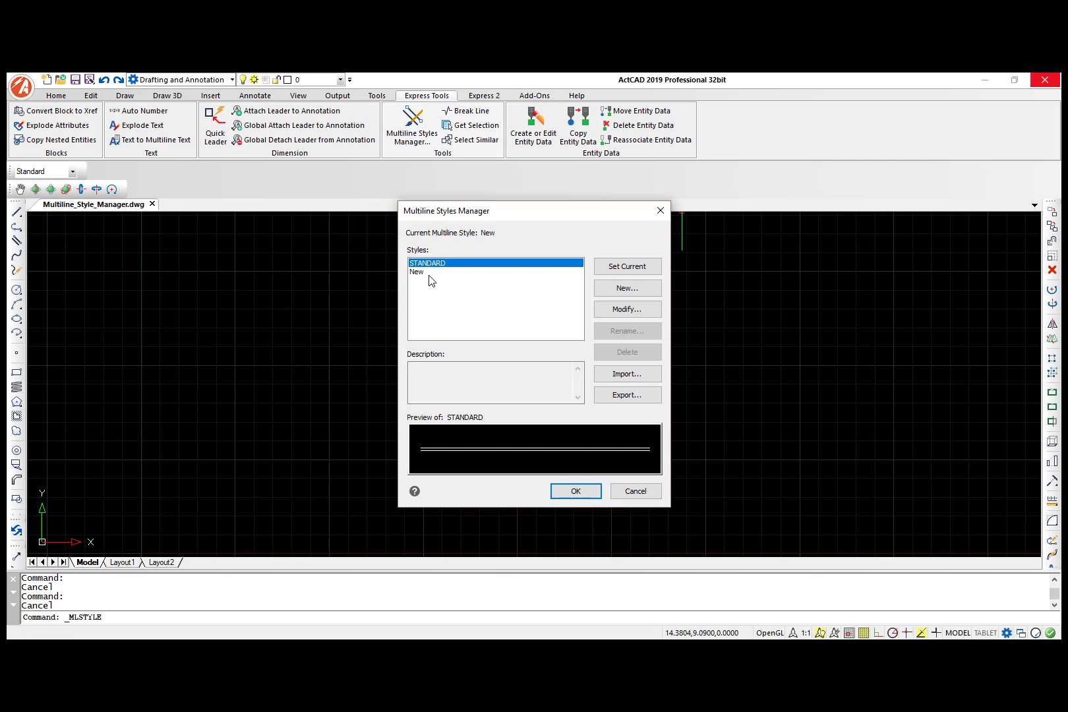
click(652, 312)
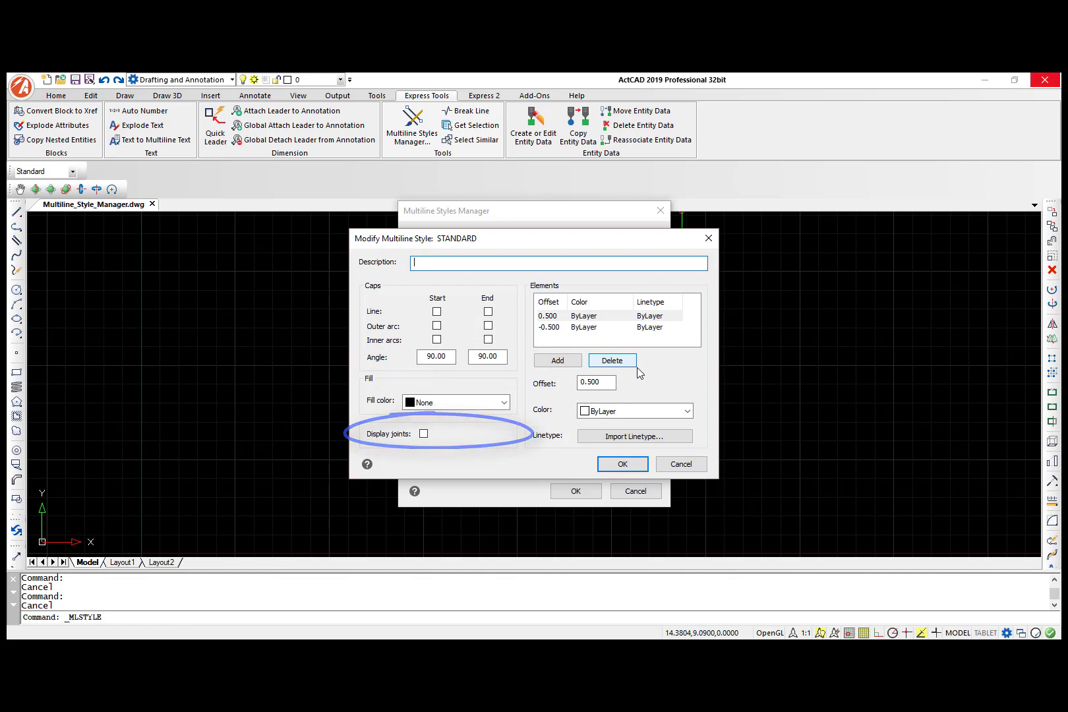
click(424, 435)
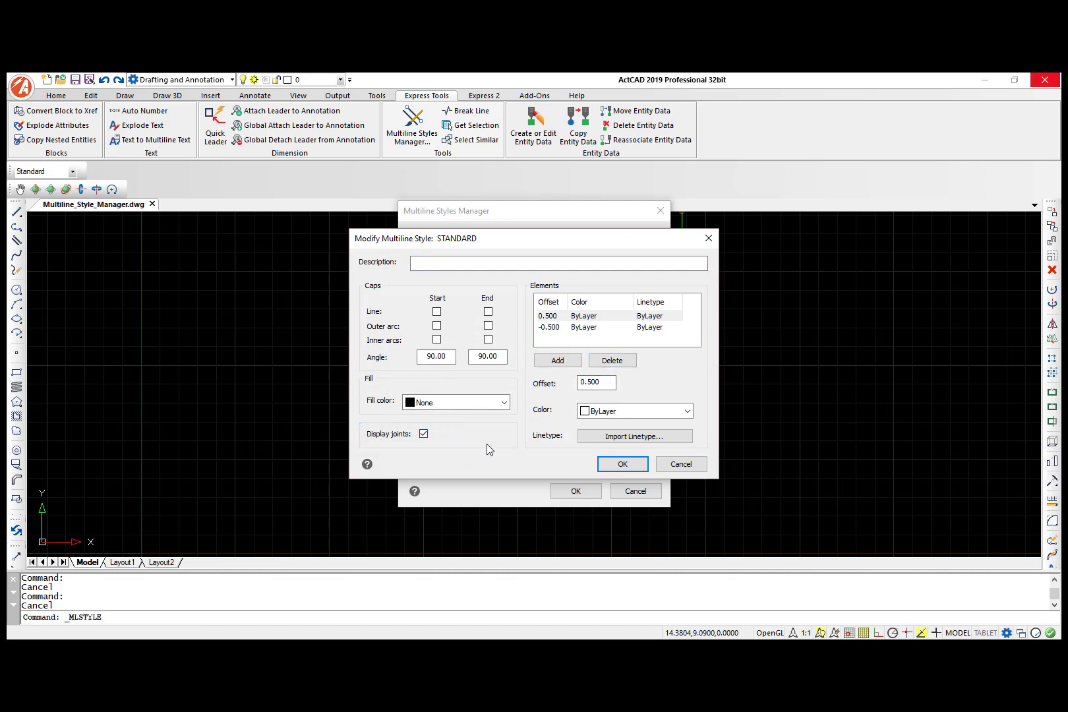
click(559, 362)
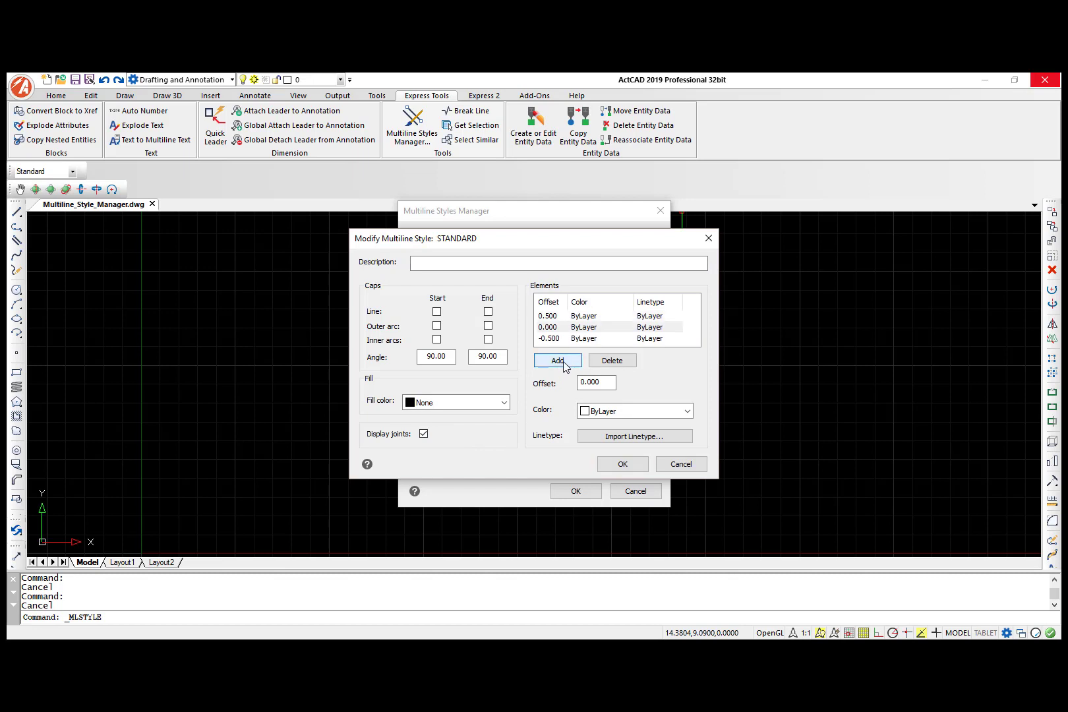
click(605, 362)
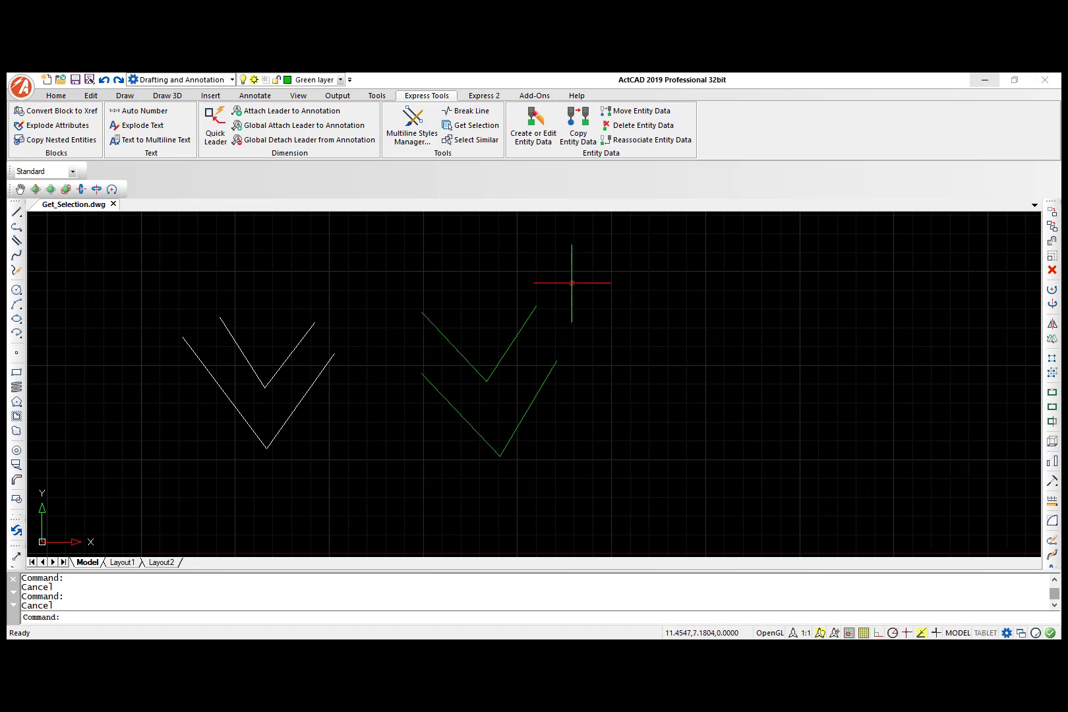
- Collect all entities on the white line's layer 0 with Get Selection, then clear it
click(483, 127)
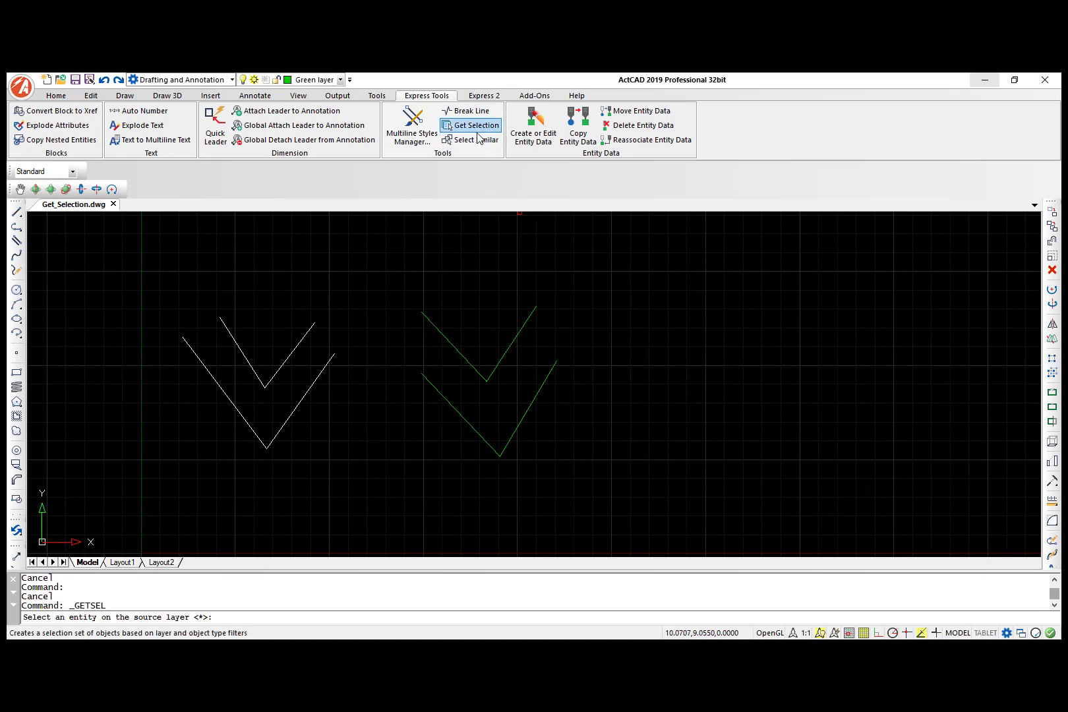
click(302, 341)
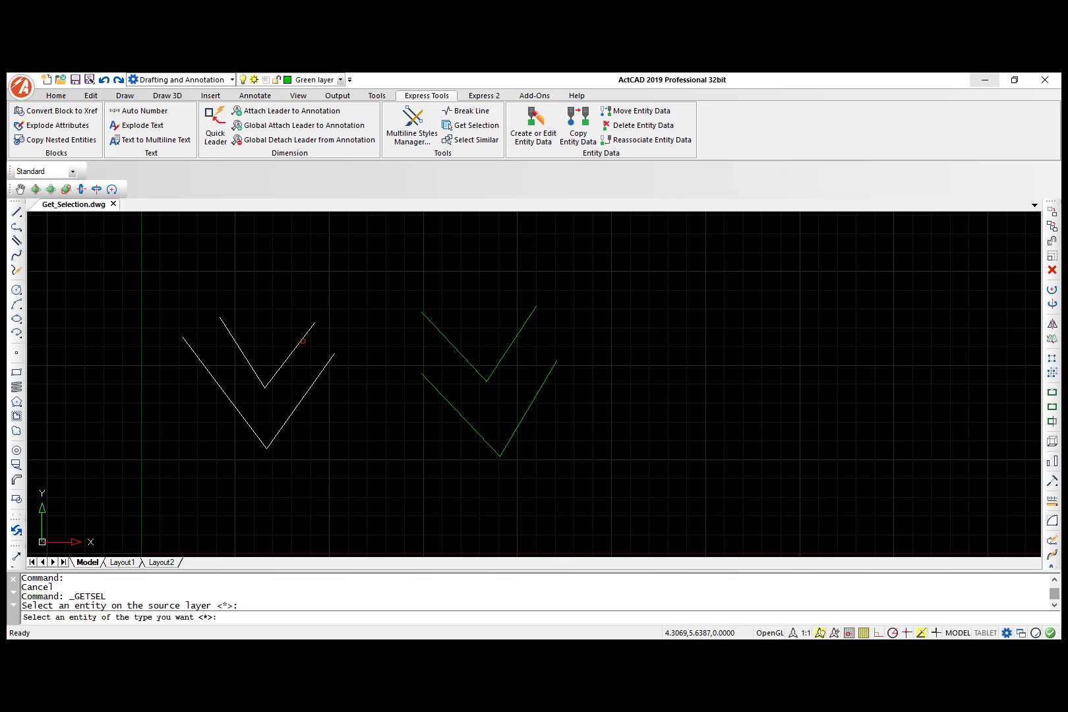
key(Return)
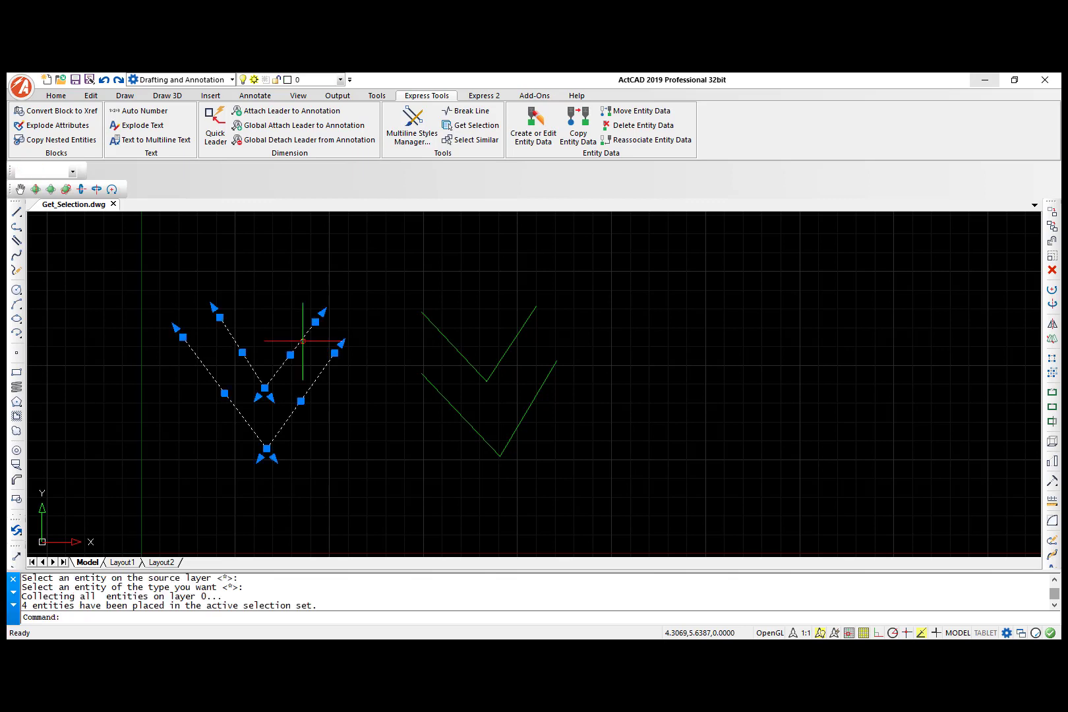
key(Escape)
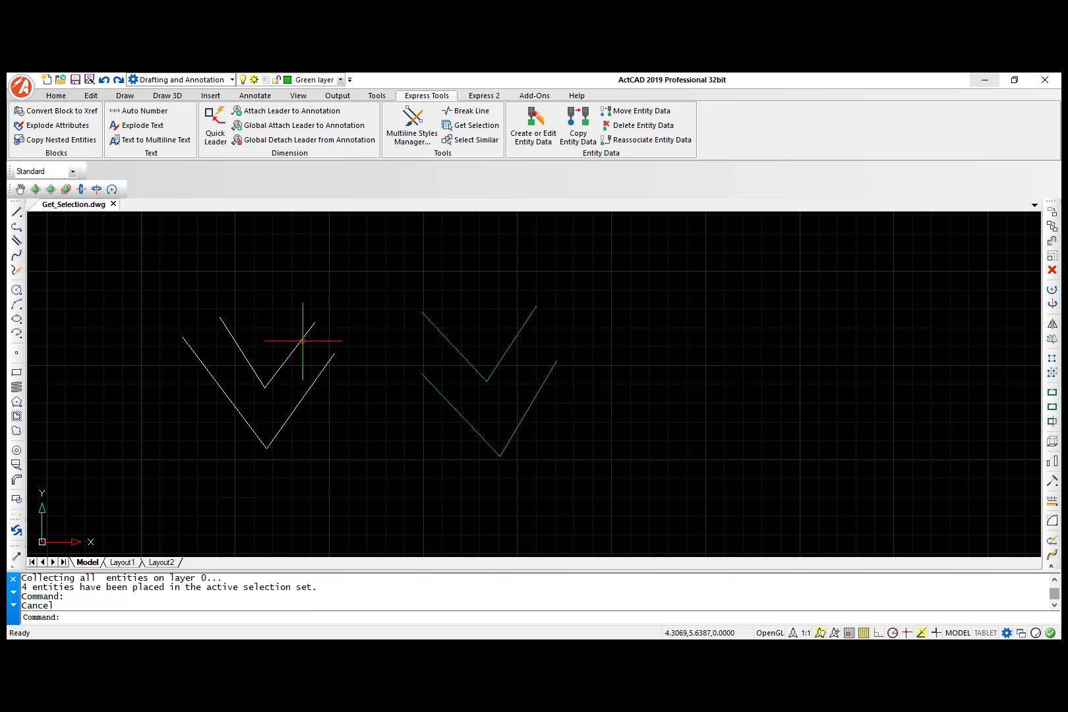
- Select both green polylines with Select Similar, using a green polyline as reference
click(472, 141)
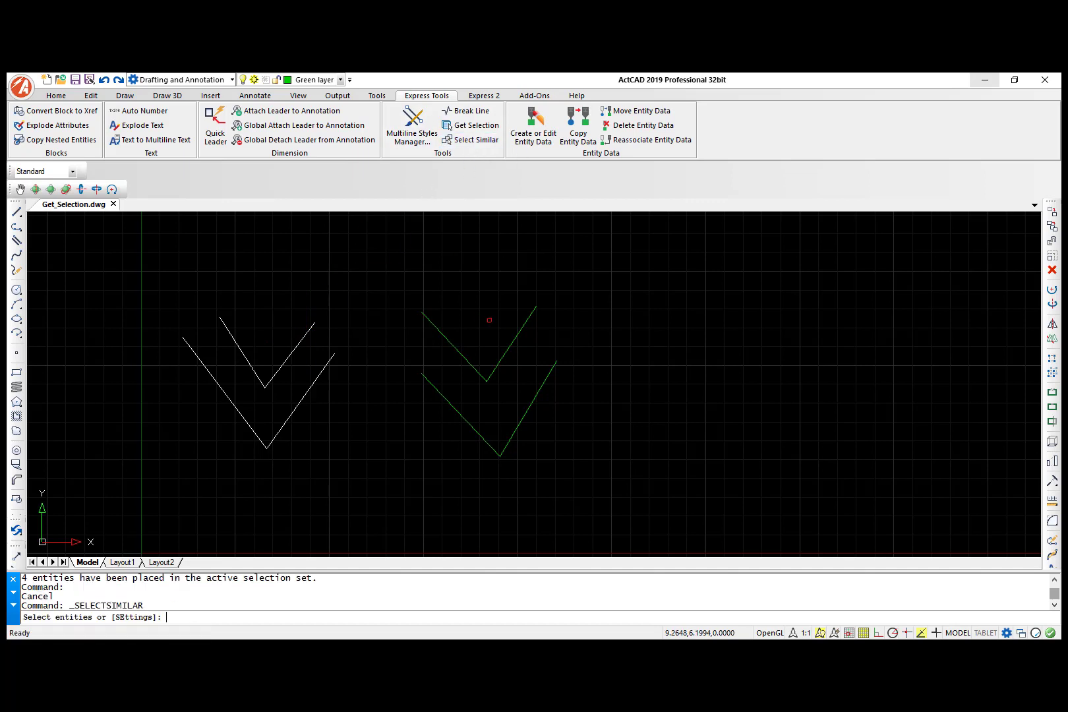
key(Return)
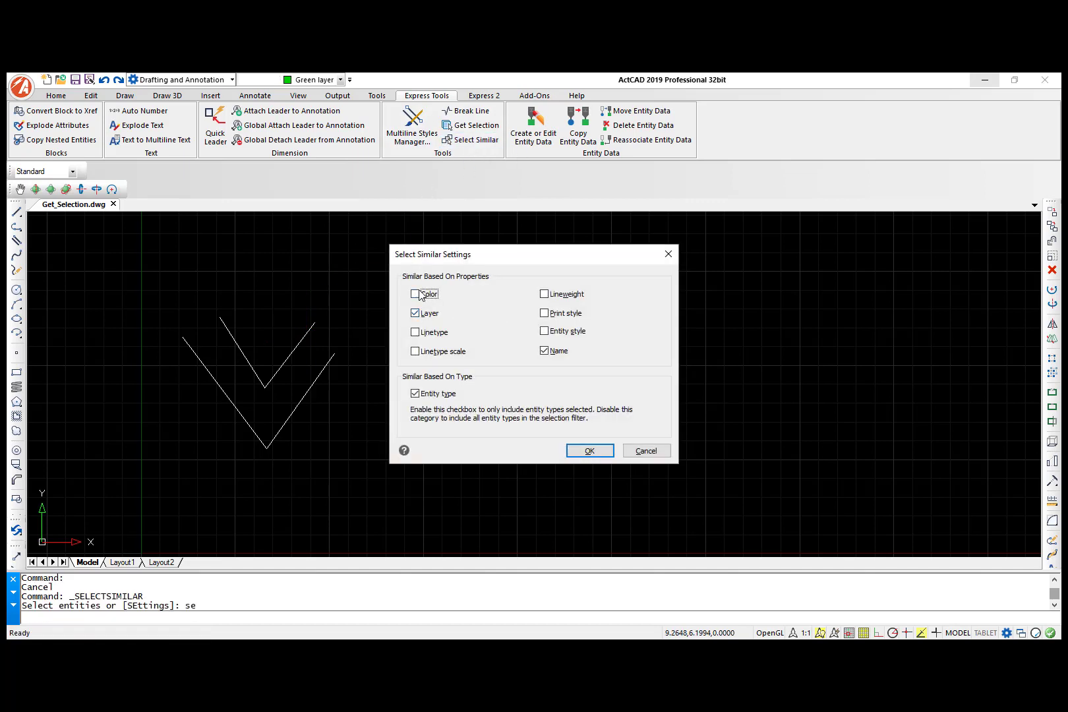
click(587, 451)
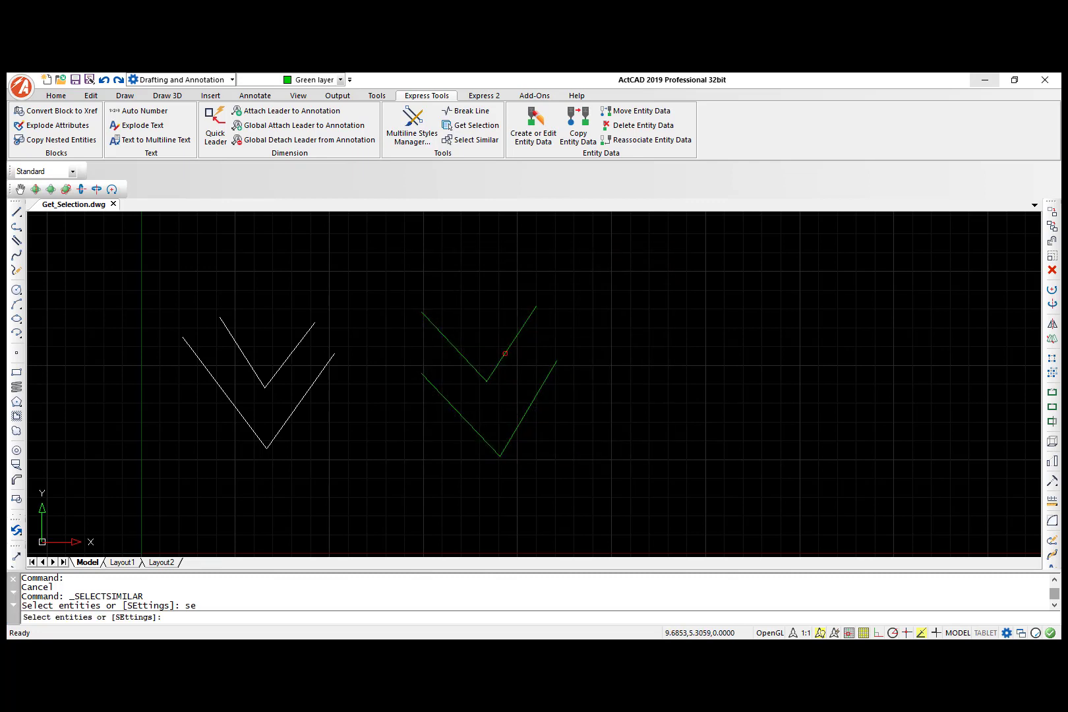
click(506, 350)
key(Return)
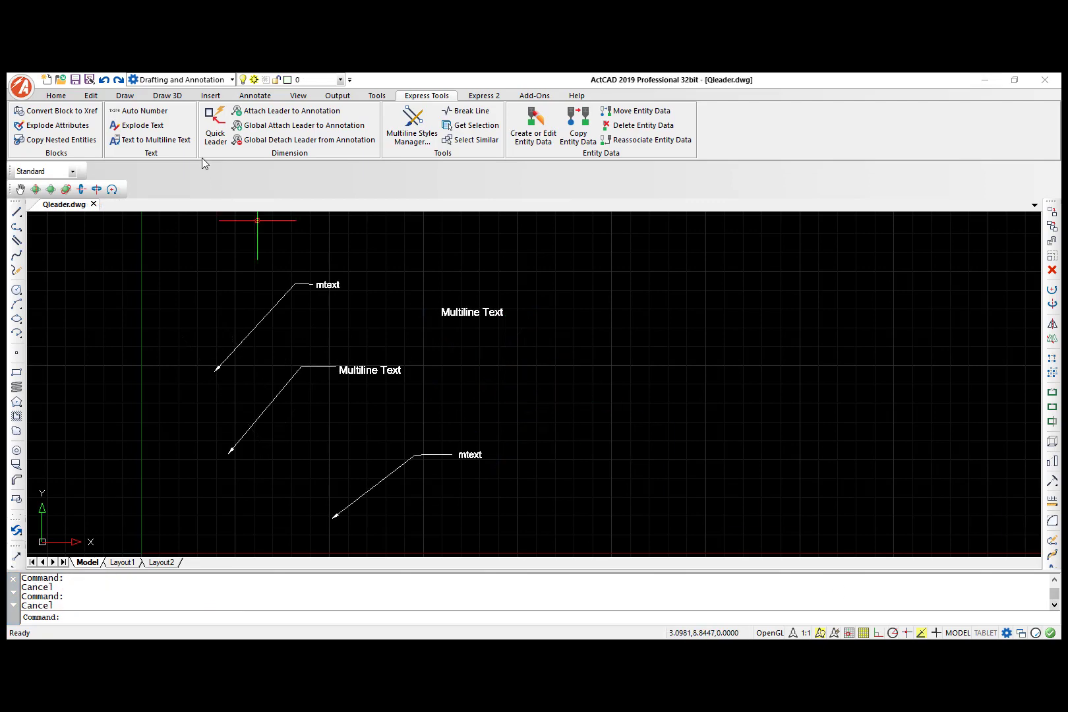
- Draw a quick leader with a horizontal landing and the text 'Qleader'
click(215, 126)
click(541, 403)
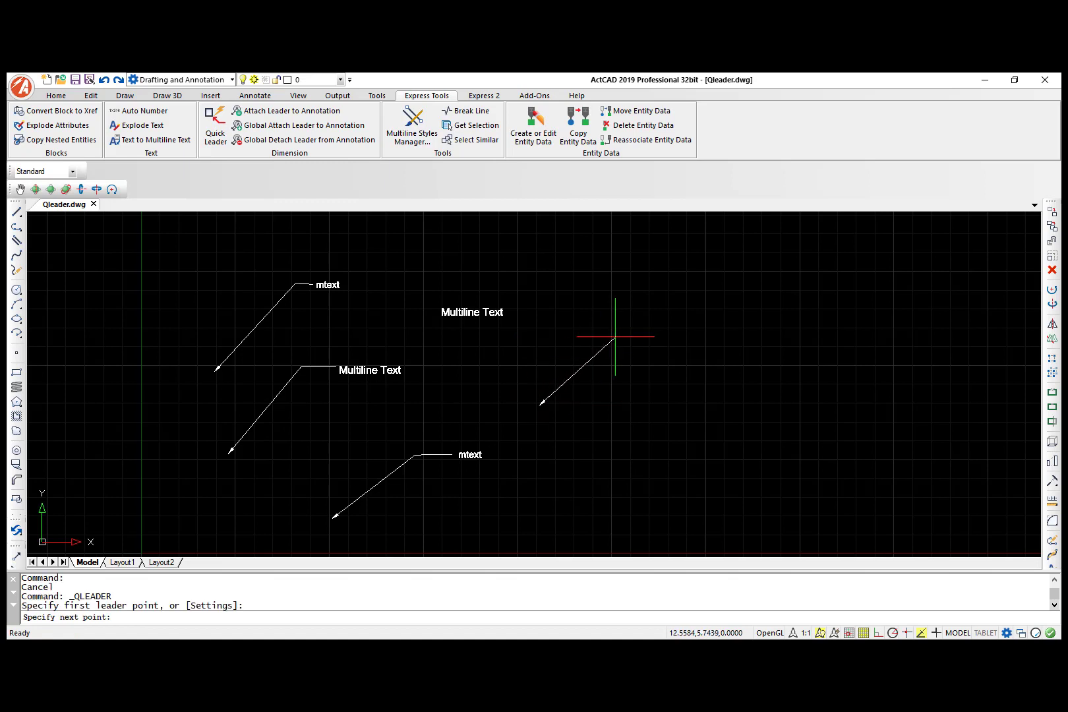
click(616, 337)
click(657, 336)
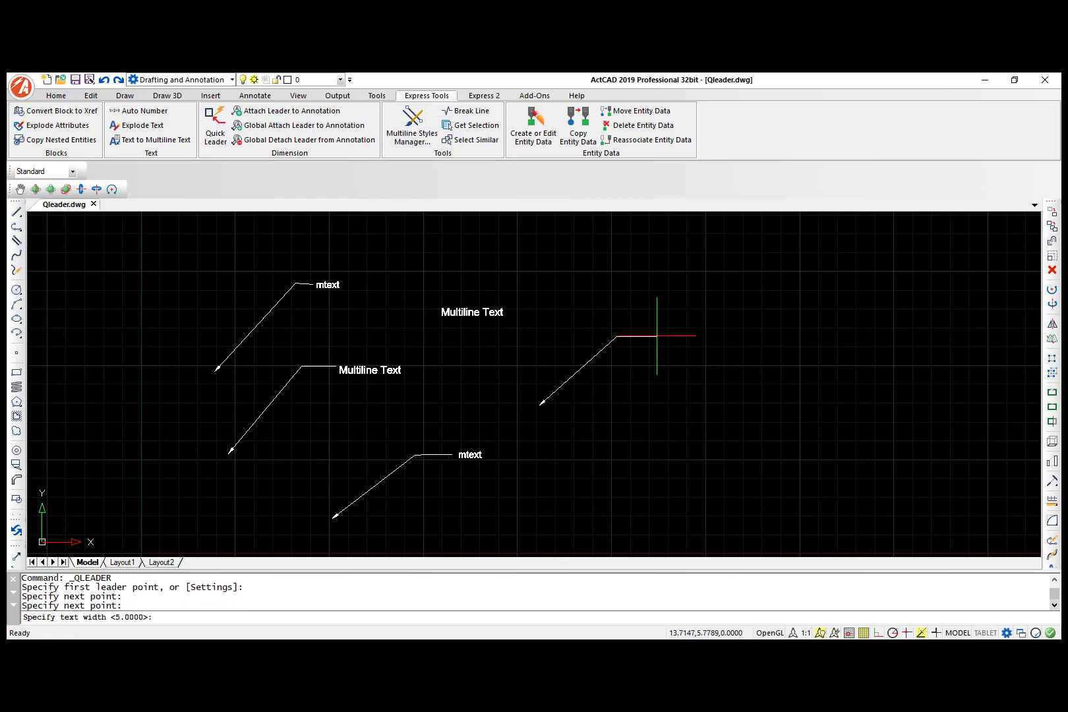
key(Return)
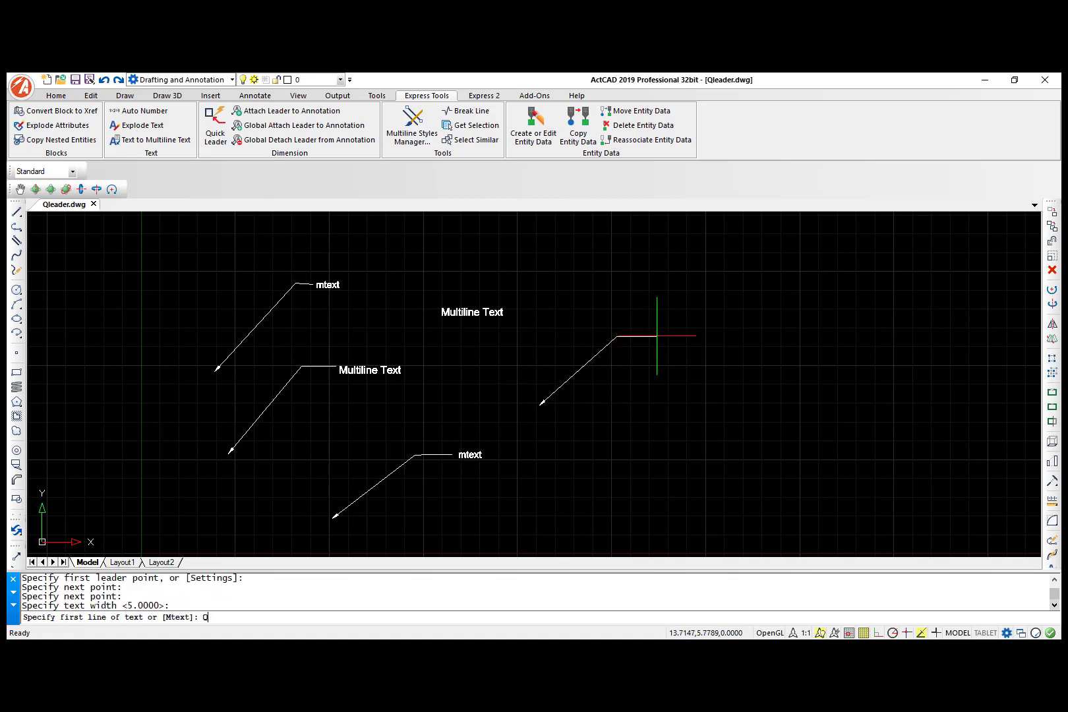
text(Qleader)
key(Return)
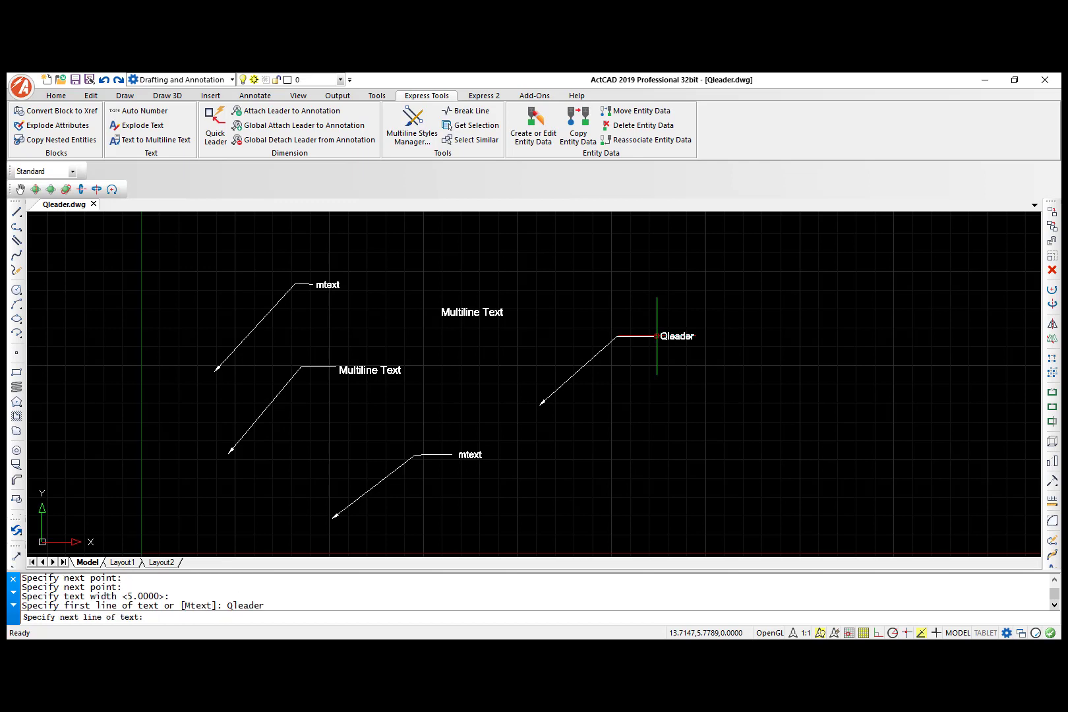
key(Return)
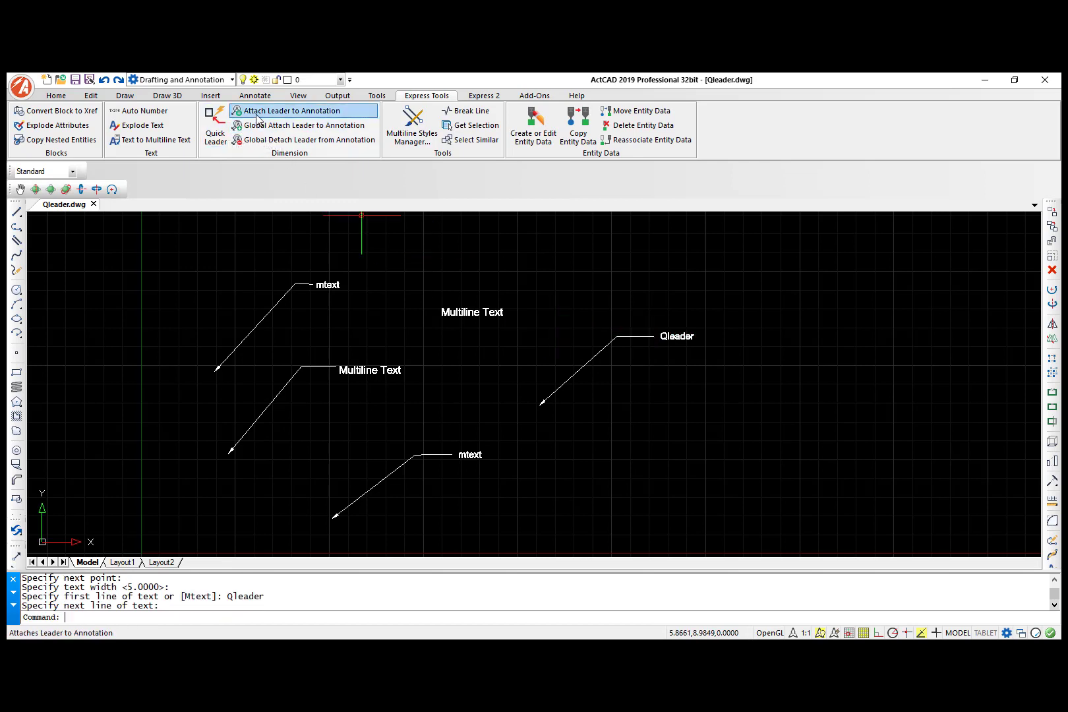
- Attach the leader pointing to mtext to the Qleader text
click(290, 111)
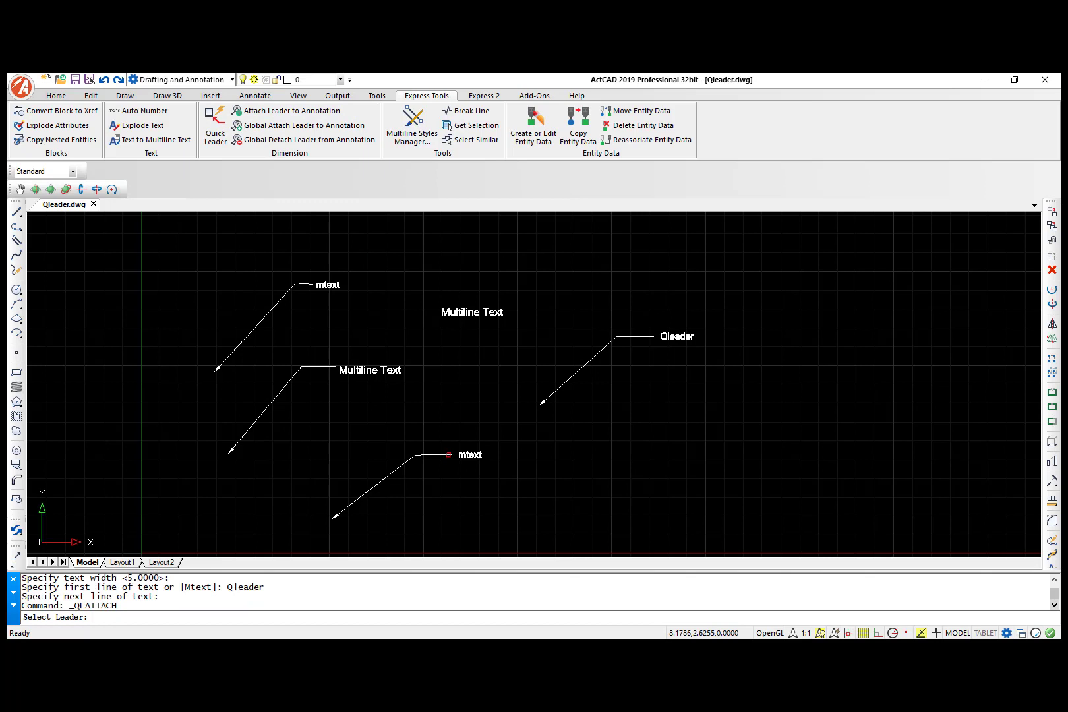
click(449, 455)
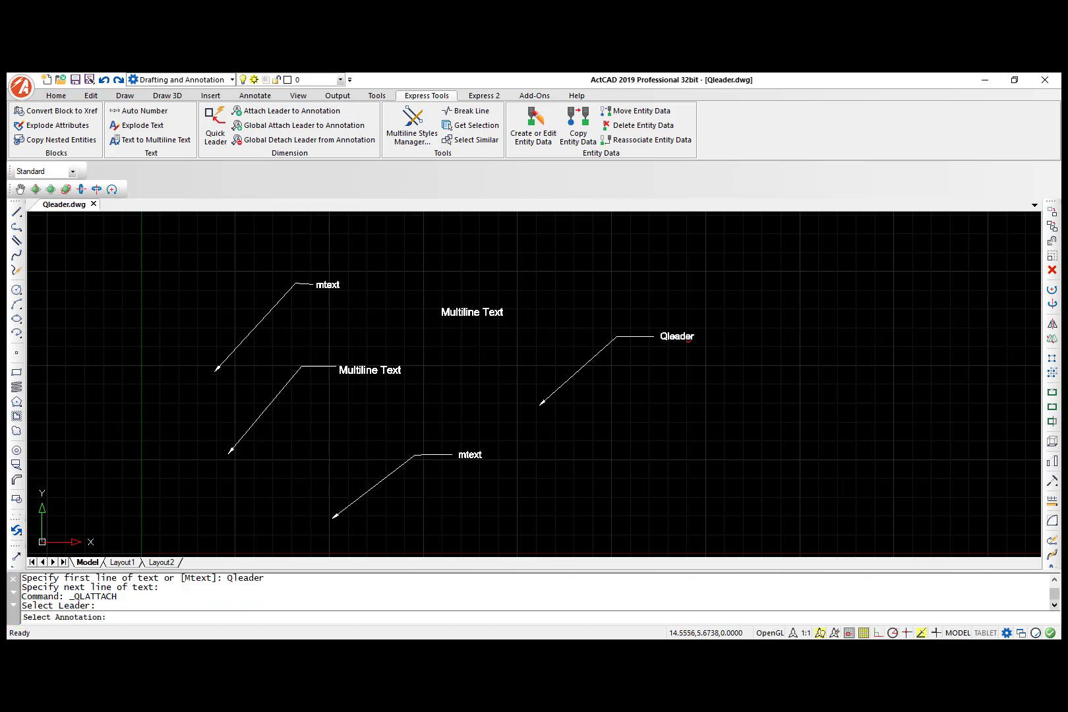
click(687, 337)
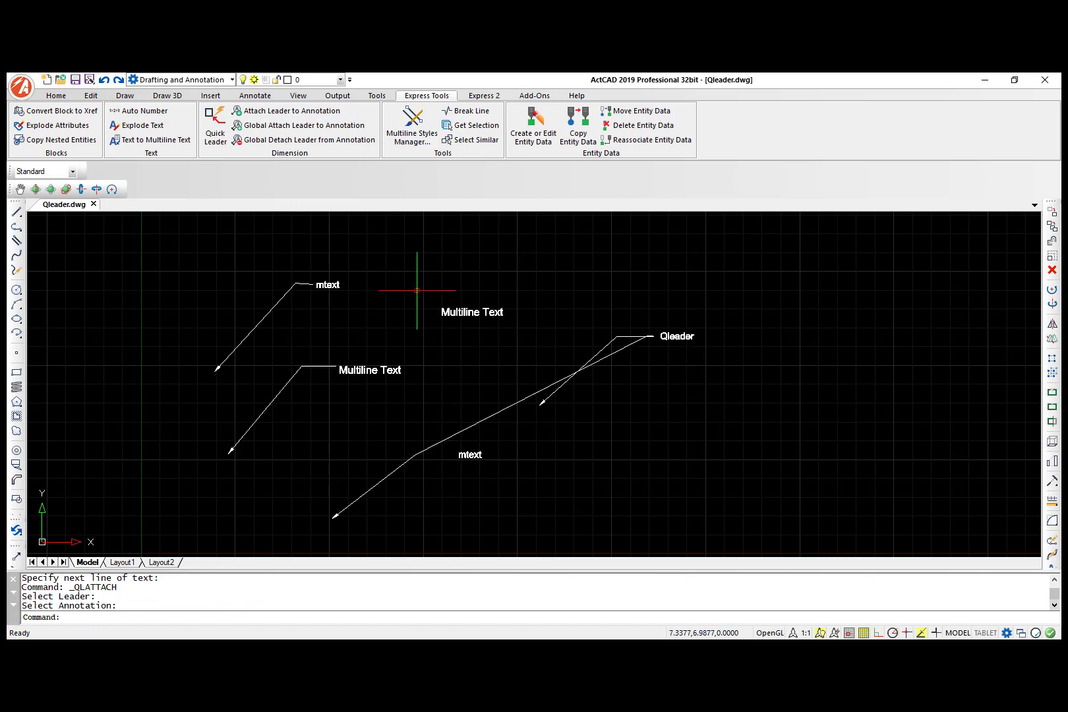
- Globally detach all leaders, nudge the Qleader landing up, then globally reattach them
key(ctrl+a)
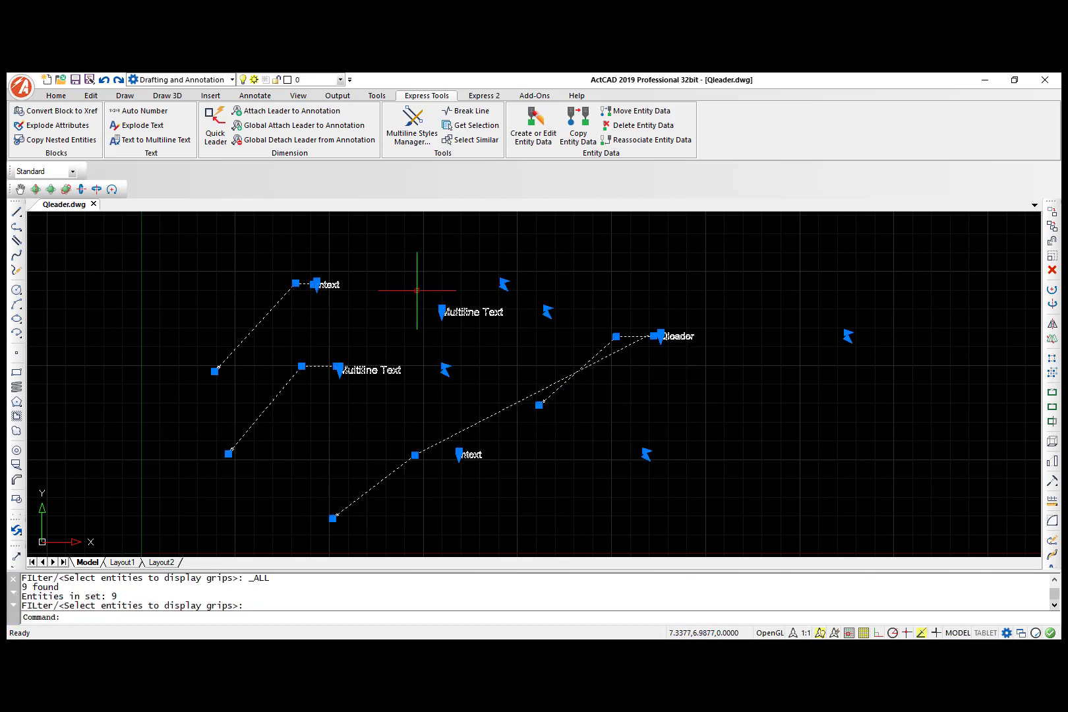
click(330, 140)
click(617, 336)
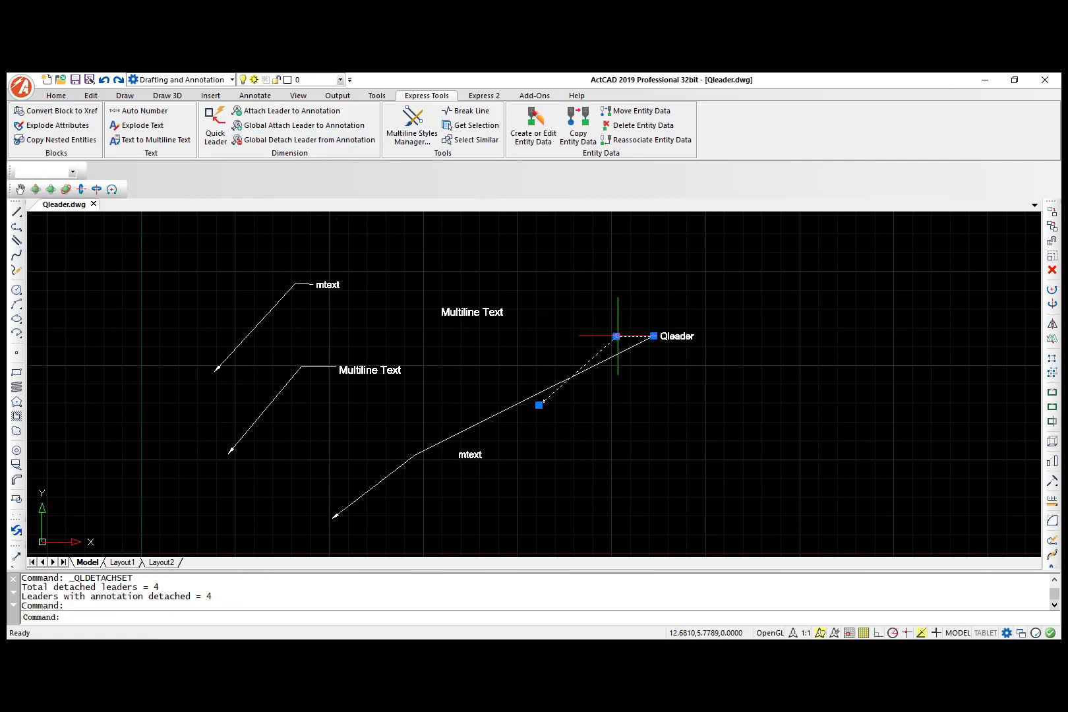
click(631, 319)
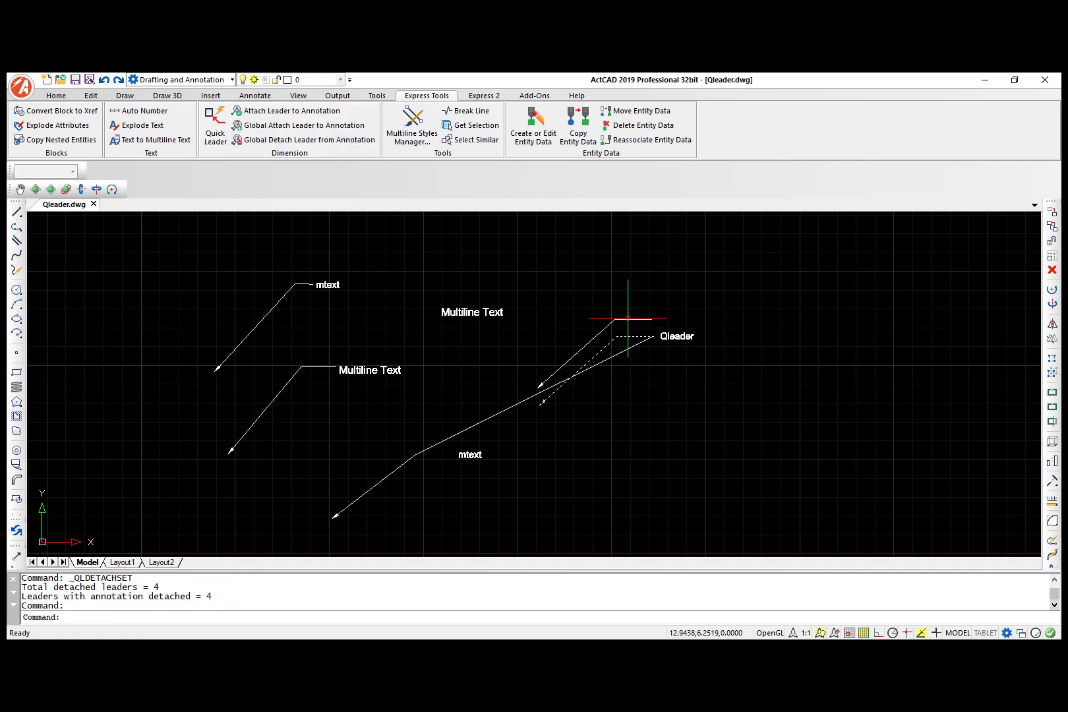
key(ctrl+a)
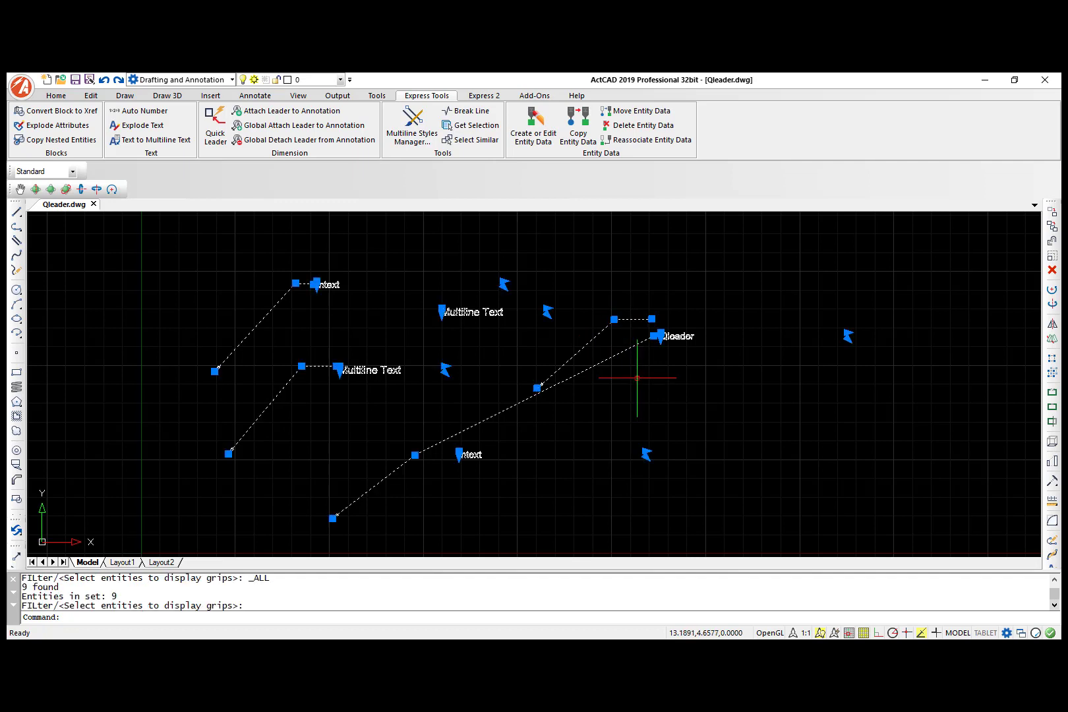
click(310, 127)
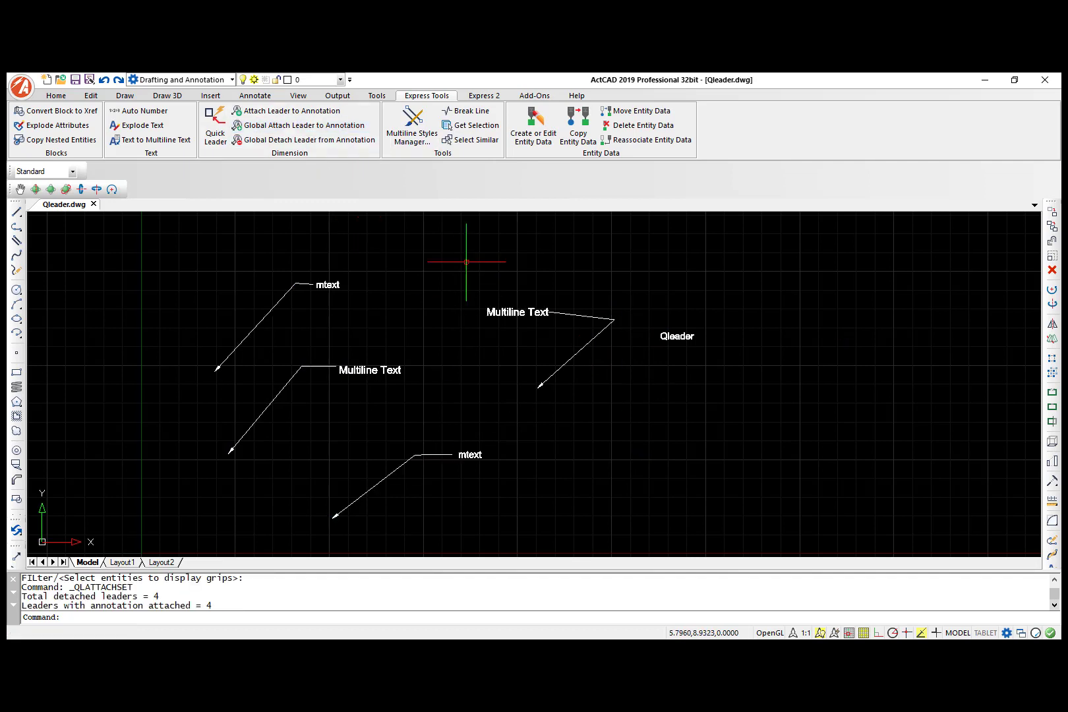